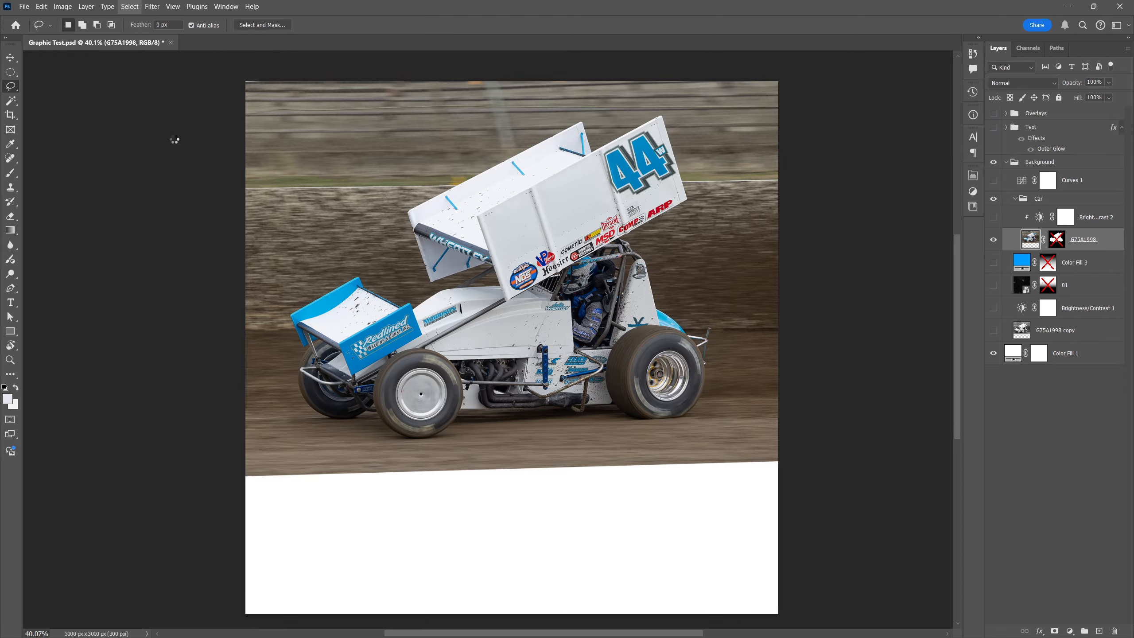
Step: Examine the existing selection outline around the race car up close and clear the selection
{"action": "scroll", "coordinate": [427, 283], "scroll_direction": "up", "scroll_amount": 8}
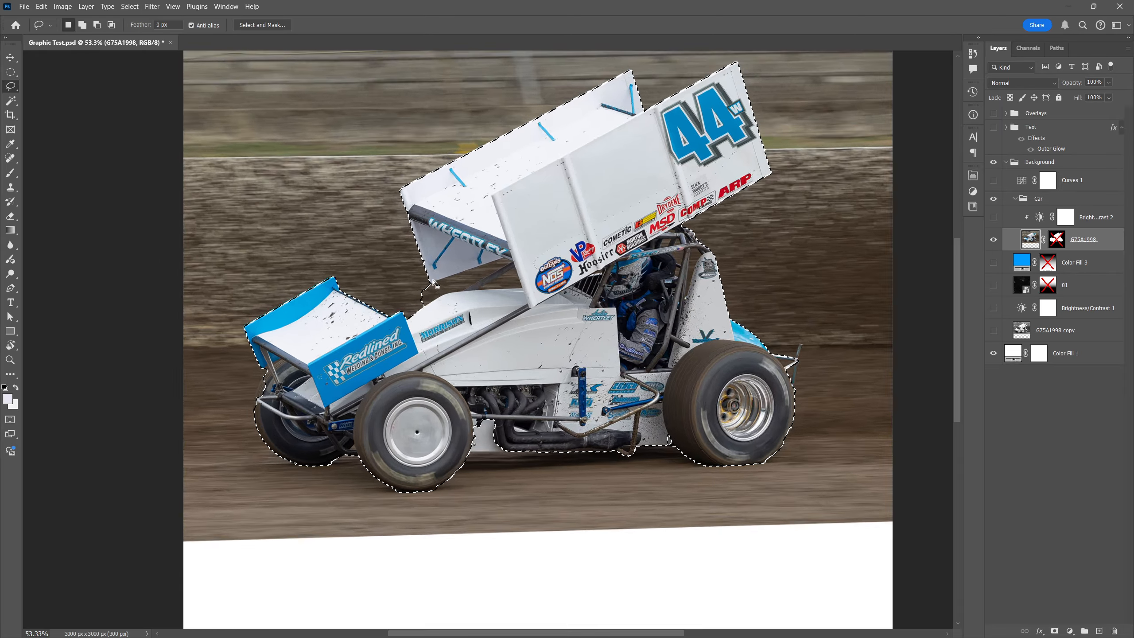
{"action": "scroll", "coordinate": [430, 288], "scroll_direction": "down", "scroll_amount": 7}
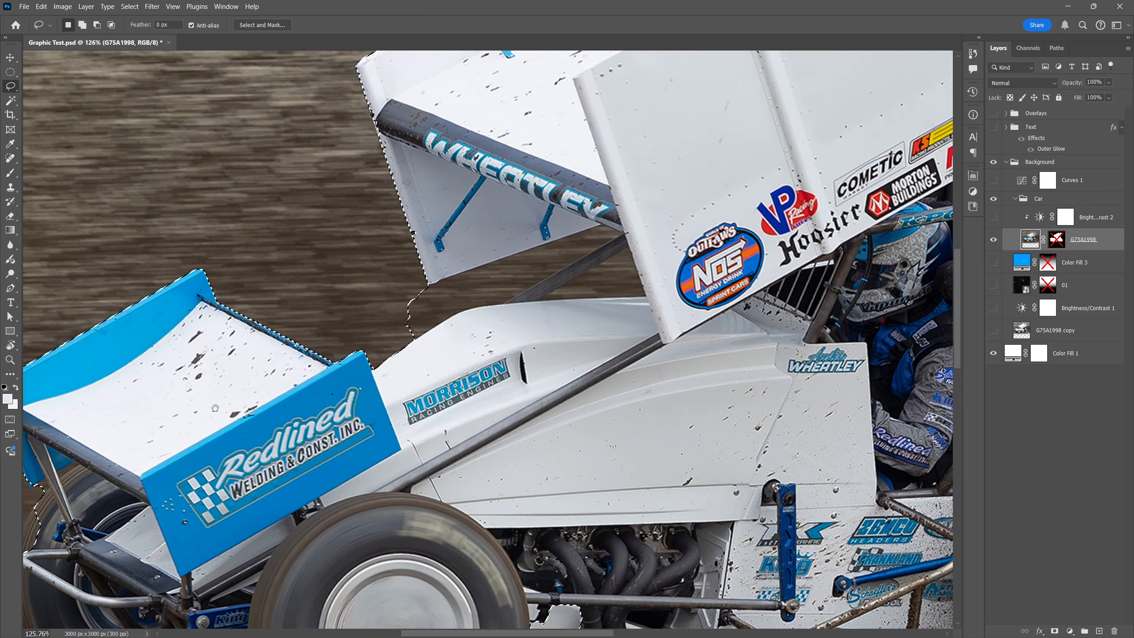
{"action": "left_click_drag", "start_coordinate": [430, 288], "coordinate": [651, 95]}
{"action": "left_click_drag", "start_coordinate": [738, 532], "coordinate": [266, 484]}
{"action": "scroll", "coordinate": [634, 318], "scroll_direction": "down", "scroll_amount": 10}
{"action": "scroll", "coordinate": [634, 318], "scroll_direction": "down", "scroll_amount": 3}
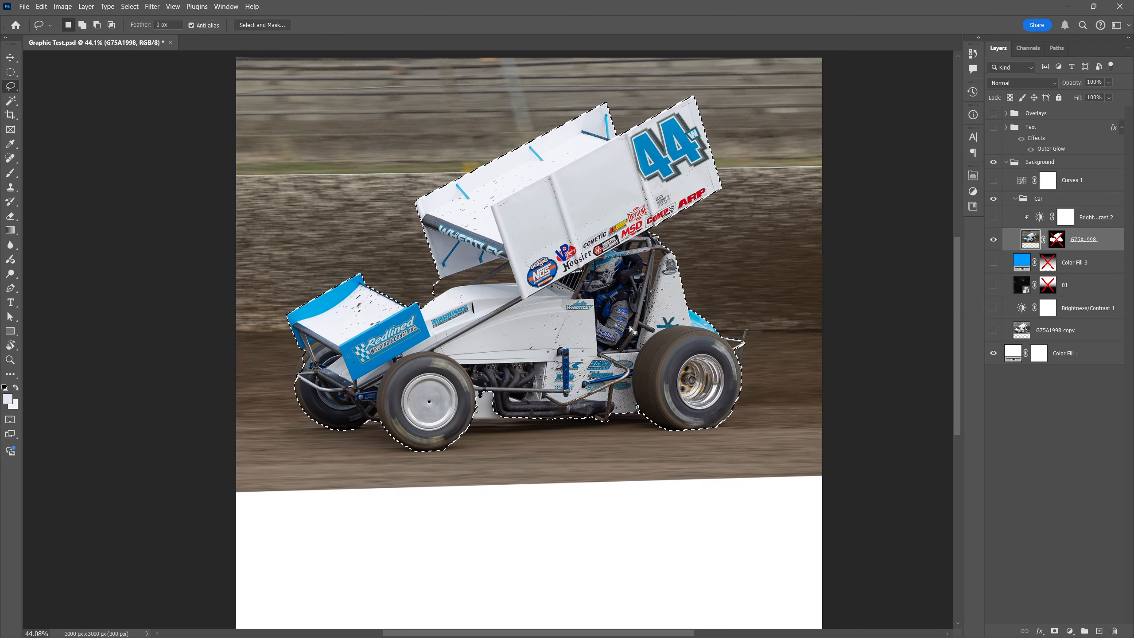
{"action": "right_click", "coordinate": [643, 257]}
{"action": "left_click", "coordinate": [648, 262]}
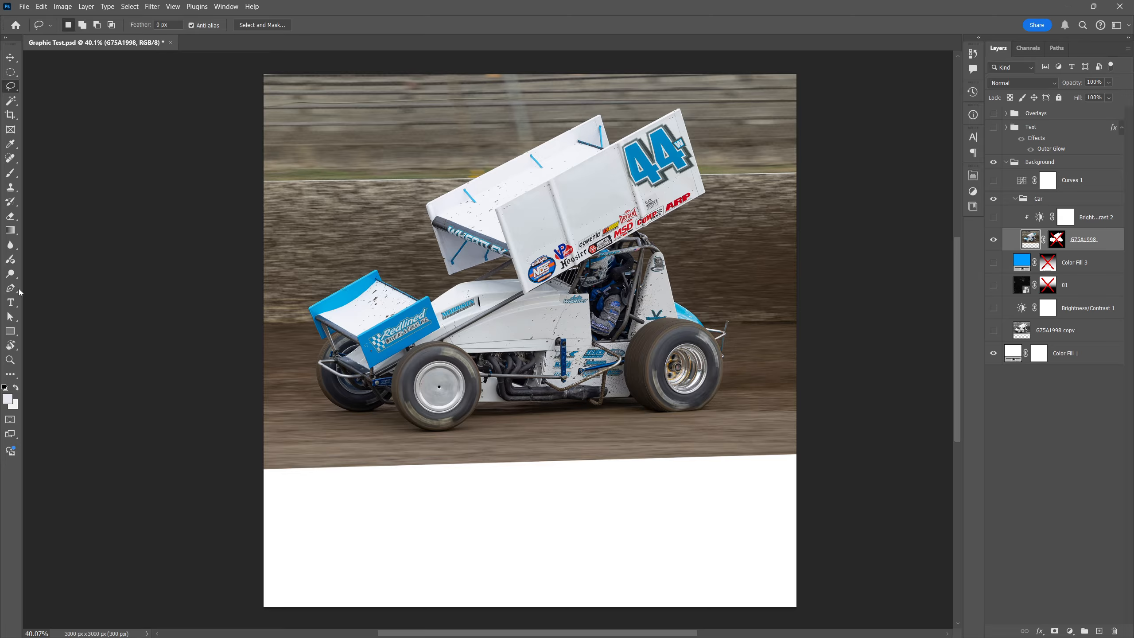
Step: Start a Pen tool path at the roll cage bar beneath the top wing and trace the wing's lower edge to its rear corner
{"action": "left_click", "coordinate": [18, 290]}
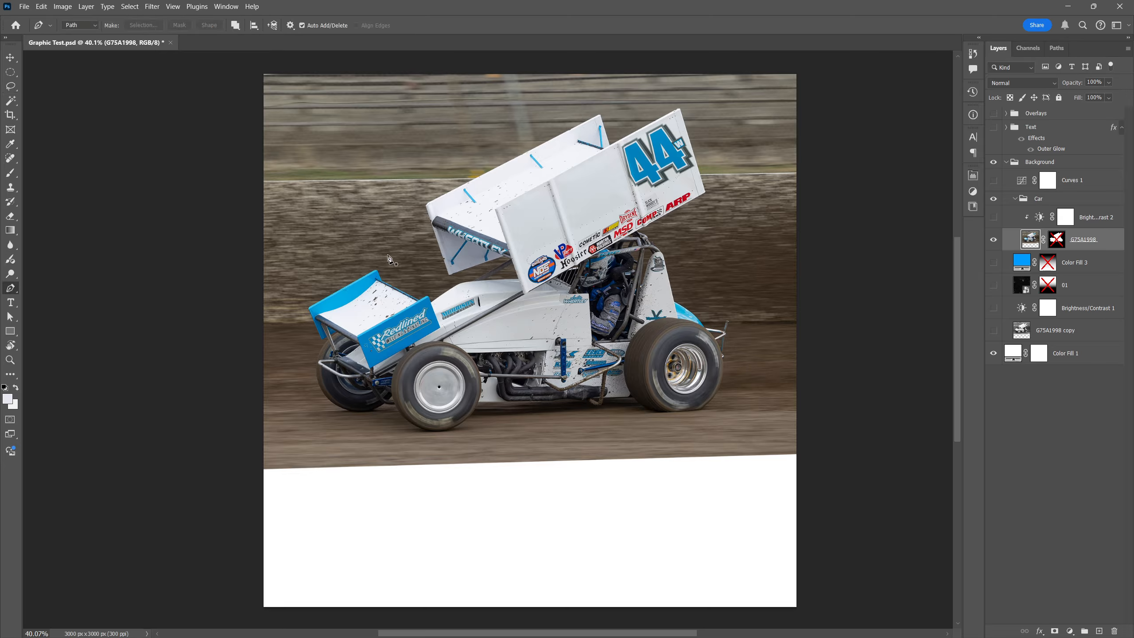
{"action": "key", "text": "l"}
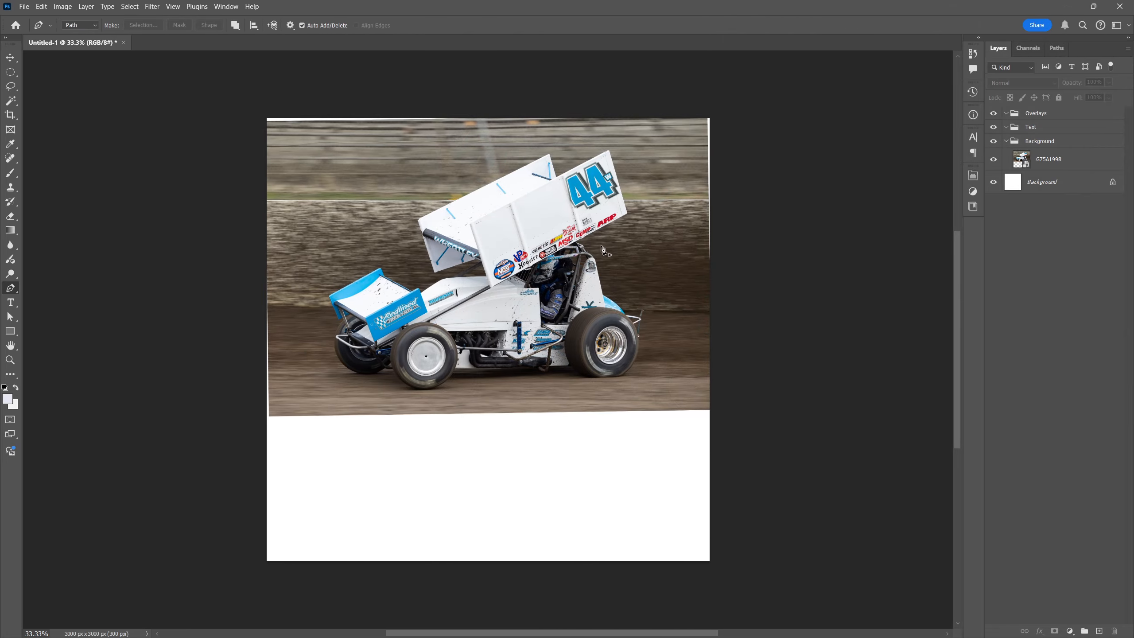
{"action": "scroll", "coordinate": [641, 214], "scroll_direction": "up", "scroll_amount": 3}
{"action": "scroll", "coordinate": [639, 215], "scroll_direction": "up", "scroll_amount": 12}
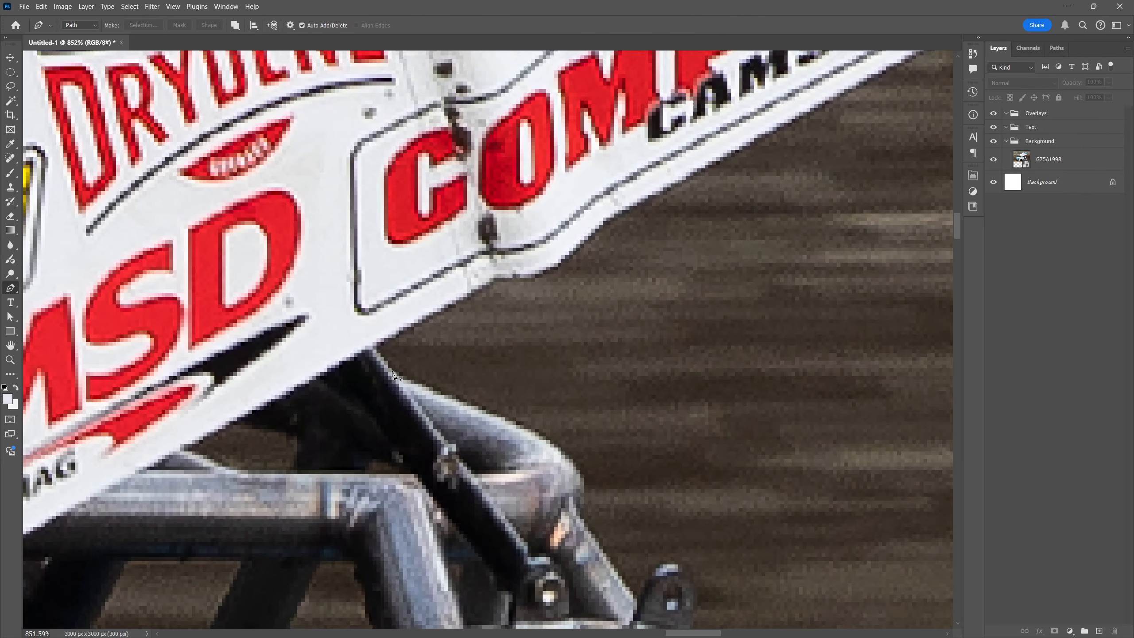
{"action": "left_click", "coordinate": [393, 372]}
{"action": "left_click_drag", "start_coordinate": [618, 214], "coordinate": [633, 202]}
{"action": "scroll", "coordinate": [633, 203], "scroll_direction": "down", "scroll_amount": 3}
{"action": "left_click_drag", "start_coordinate": [721, 176], "coordinate": [299, 397]}
{"action": "left_click_drag", "start_coordinate": [879, 114], "coordinate": [457, 402]}
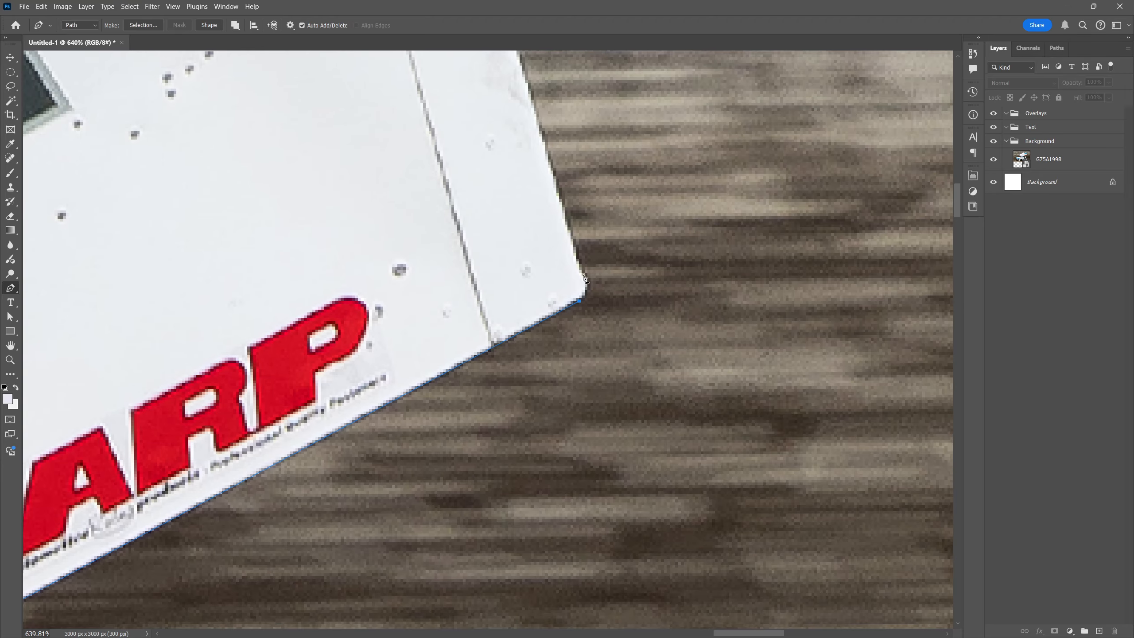
Step: Continue the path up the rear edge of the wing's near side panel and along its upper edge to the far panel
{"action": "scroll", "coordinate": [579, 262], "scroll_direction": "down", "scroll_amount": 5}
{"action": "left_click_drag", "start_coordinate": [576, 250], "coordinate": [633, 547]}
{"action": "left_click_drag", "start_coordinate": [543, 187], "coordinate": [607, 475]}
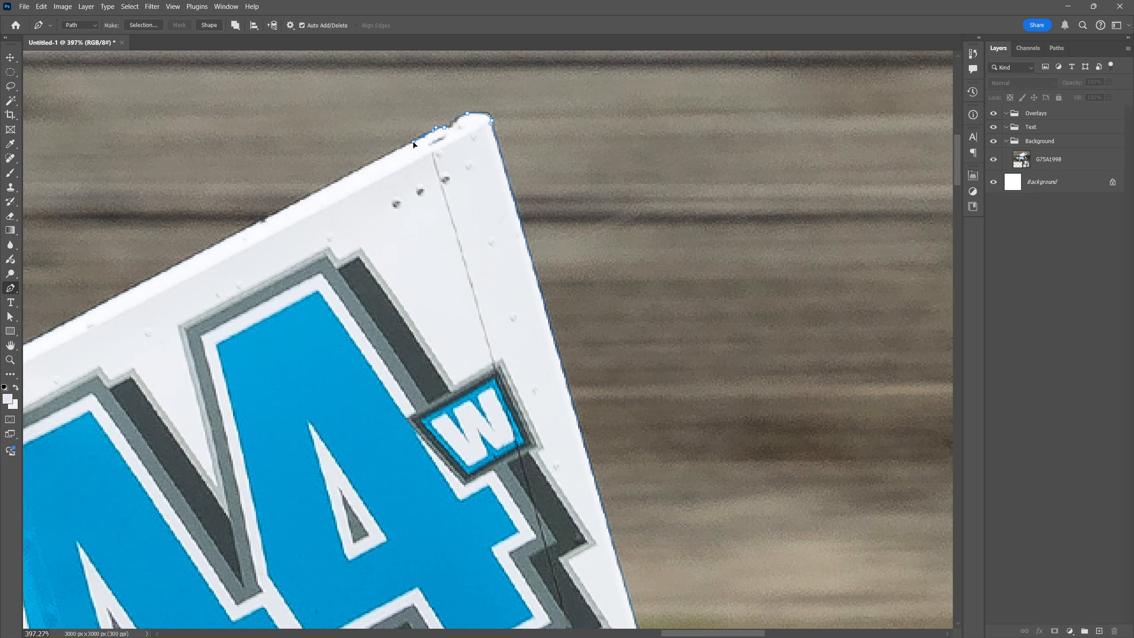
{"action": "scroll", "coordinate": [361, 165], "scroll_direction": "down", "scroll_amount": 6}
{"action": "left_click_drag", "start_coordinate": [218, 337], "coordinate": [520, 311]}
{"action": "scroll", "coordinate": [387, 298], "scroll_direction": "up", "scroll_amount": 4}
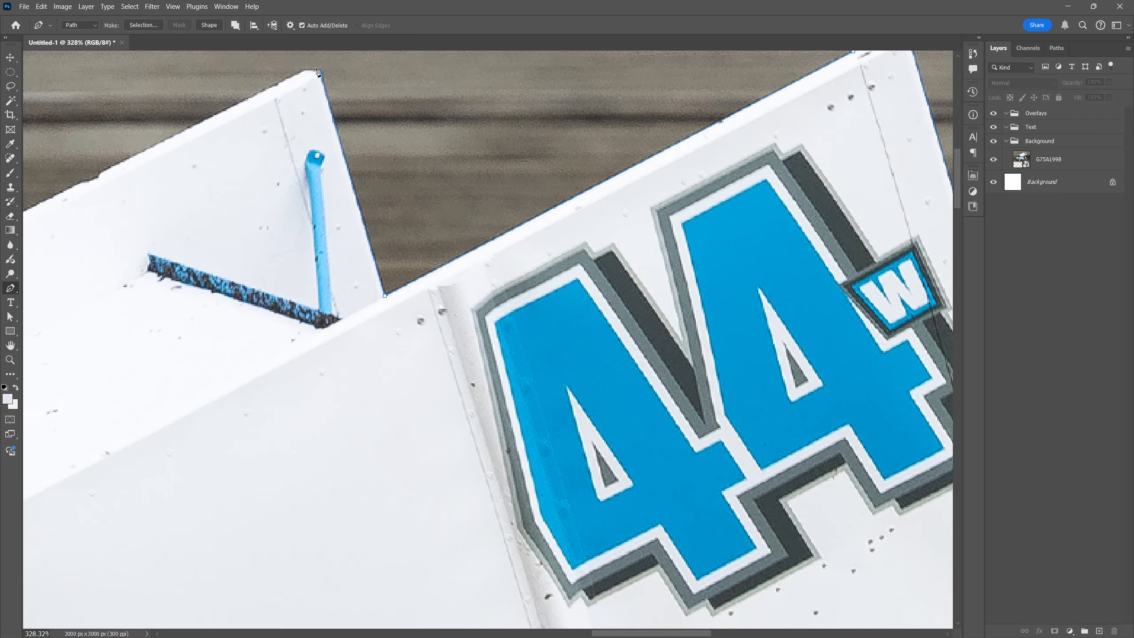
Step: Trace around the rear upper corner of the wing's far side panel and the small notch in its top edge
{"action": "scroll", "coordinate": [317, 69], "scroll_direction": "up", "scroll_amount": 3}
{"action": "left_click_drag", "start_coordinate": [187, 214], "coordinate": [537, 215]}
{"action": "left_click", "coordinate": [382, 206]}
{"action": "left_click_drag", "start_coordinate": [374, 214], "coordinate": [319, 243]}
{"action": "scroll", "coordinate": [359, 217], "scroll_direction": "up", "scroll_amount": 7}
{"action": "scroll", "coordinate": [319, 243], "scroll_direction": "down", "scroll_amount": 10}
{"action": "left_click_drag", "start_coordinate": [199, 386], "coordinate": [606, 305]}
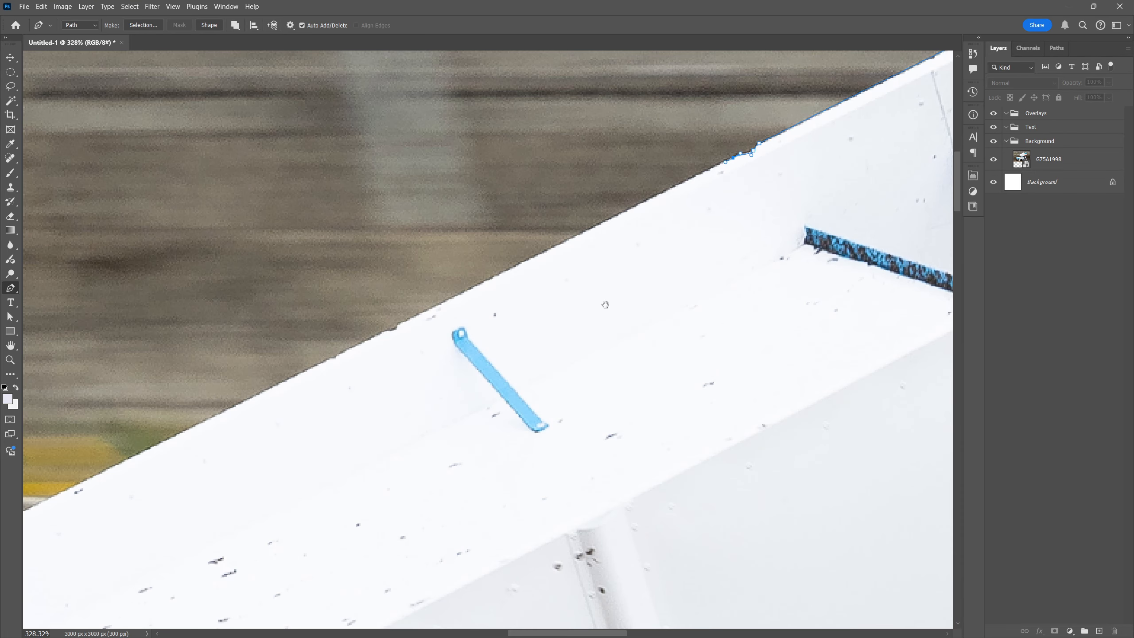
Step: Extend the path along the rest of the far side panel's top edge to the wing's front upper corner
{"action": "scroll", "coordinate": [546, 258], "scroll_direction": "up", "scroll_amount": 10}
{"action": "left_click", "coordinate": [564, 249]}
{"action": "left_click_drag", "start_coordinate": [530, 263], "coordinate": [497, 272]}
{"action": "scroll", "coordinate": [495, 274], "scroll_direction": "down", "scroll_amount": 10}
{"action": "left_click_drag", "start_coordinate": [496, 329], "coordinate": [677, 248]}
{"action": "left_click", "coordinate": [451, 298]}
{"action": "left_click", "coordinate": [428, 326]}
{"action": "scroll", "coordinate": [427, 330], "scroll_direction": "down", "scroll_amount": 2}
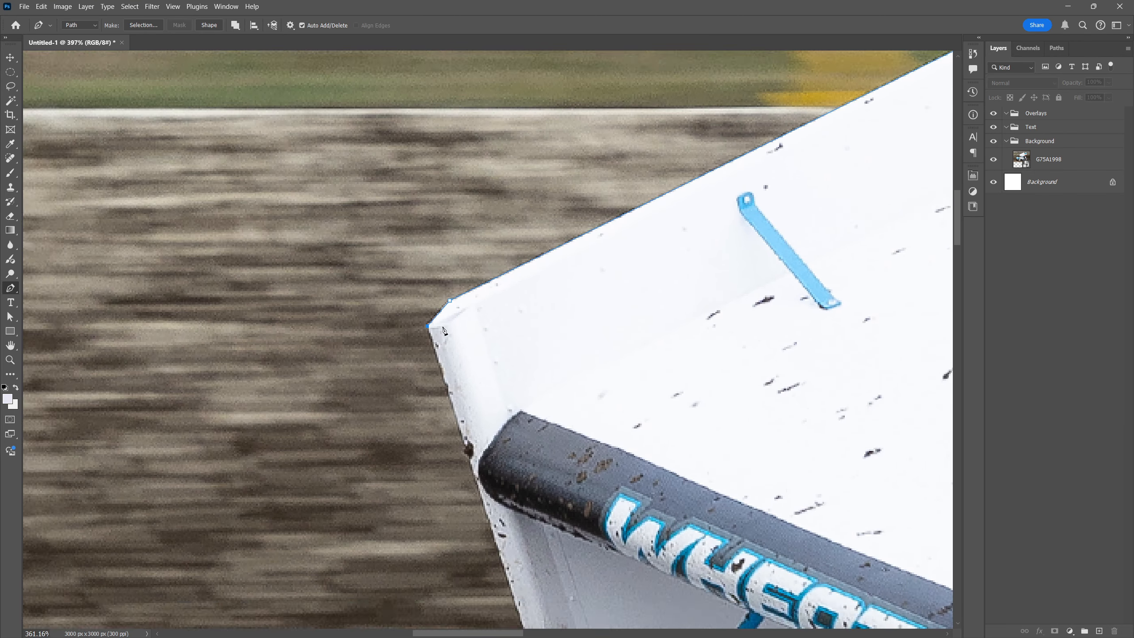
Step: Trace the front and lower edges of the top wing's far panel and follow the strut down to the hood
{"action": "left_click_drag", "start_coordinate": [571, 549], "coordinate": [438, 129]}
{"action": "scroll", "coordinate": [462, 447], "scroll_direction": "up", "scroll_amount": 3}
{"action": "left_click", "coordinate": [462, 468]}
{"action": "left_click_drag", "start_coordinate": [506, 450], "coordinate": [532, 433]}
{"action": "left_click_drag", "start_coordinate": [894, 268], "coordinate": [386, 334]}
{"action": "left_click", "coordinate": [550, 329]}
{"action": "left_click_drag", "start_coordinate": [286, 514], "coordinate": [732, 317]}
{"action": "left_click", "coordinate": [703, 381]}
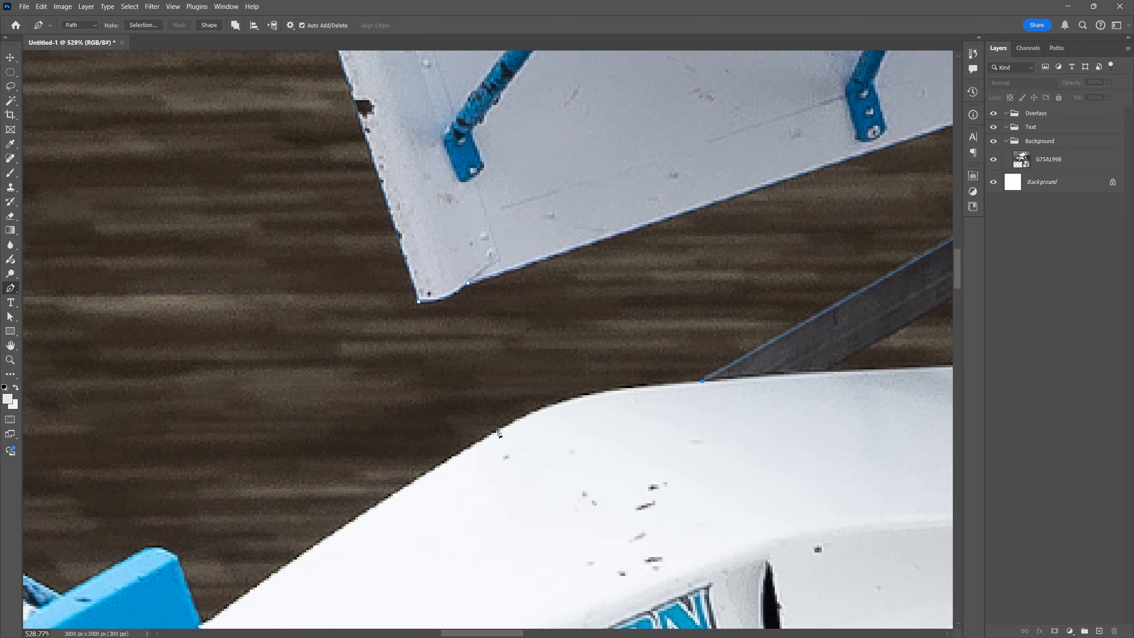
Step: Trace the hood's upper contour down to the front wing and around the rear corner of its near blue panel
{"action": "left_click_drag", "start_coordinate": [497, 429], "coordinate": [430, 471]}
{"action": "left_click_drag", "start_coordinate": [429, 473], "coordinate": [558, 324]}
{"action": "left_click", "coordinate": [329, 472]}
{"action": "left_click", "coordinate": [306, 406]}
{"action": "left_click_drag", "start_coordinate": [269, 400], "coordinate": [536, 498]}
{"action": "left_click", "coordinate": [190, 445]}
Step: Trace the top edge of the front wing's far blue panel and round its front upper corner
{"action": "scroll", "coordinate": [189, 444], "scroll_direction": "down", "scroll_amount": 3}
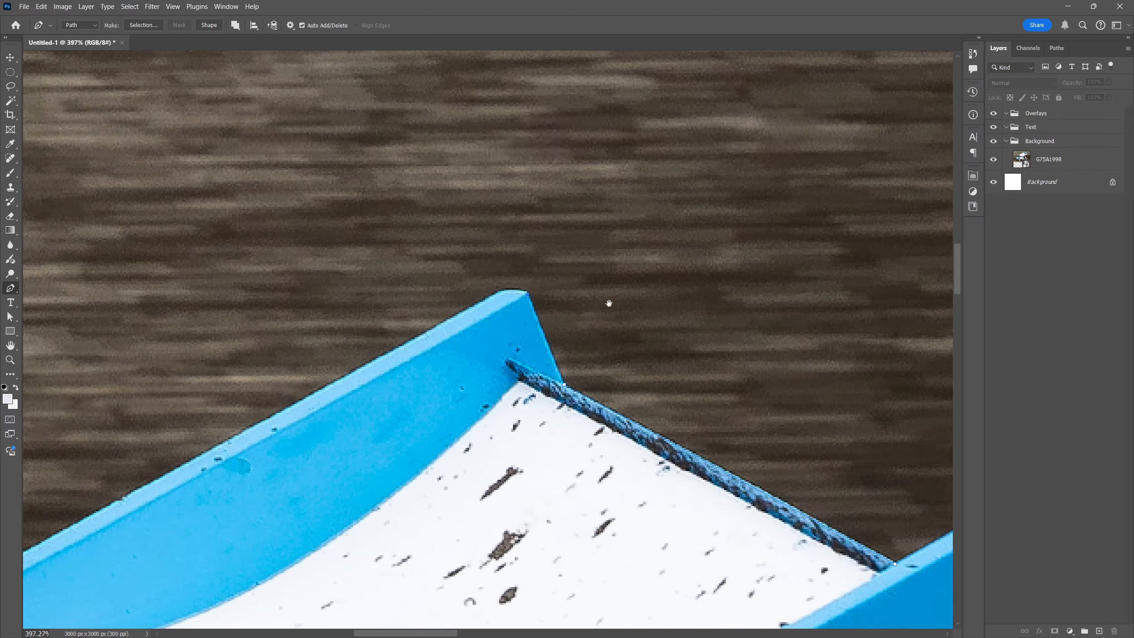
{"action": "scroll", "coordinate": [503, 306], "scroll_direction": "up", "scroll_amount": 5}
{"action": "left_click_drag", "start_coordinate": [486, 296], "coordinate": [452, 314]}
{"action": "left_click_drag", "start_coordinate": [269, 514], "coordinate": [603, 223]}
{"action": "left_click", "coordinate": [246, 291]}
{"action": "left_click_drag", "start_coordinate": [228, 324], "coordinate": [234, 346]}
Step: Curve the path around the lower front corner of the far blue panel and bring it to the far front tire
{"action": "scroll", "coordinate": [240, 360], "scroll_direction": "down", "scroll_amount": 5}
{"action": "left_click", "coordinate": [276, 368]}
{"action": "left_click_drag", "start_coordinate": [305, 372], "coordinate": [324, 359]}
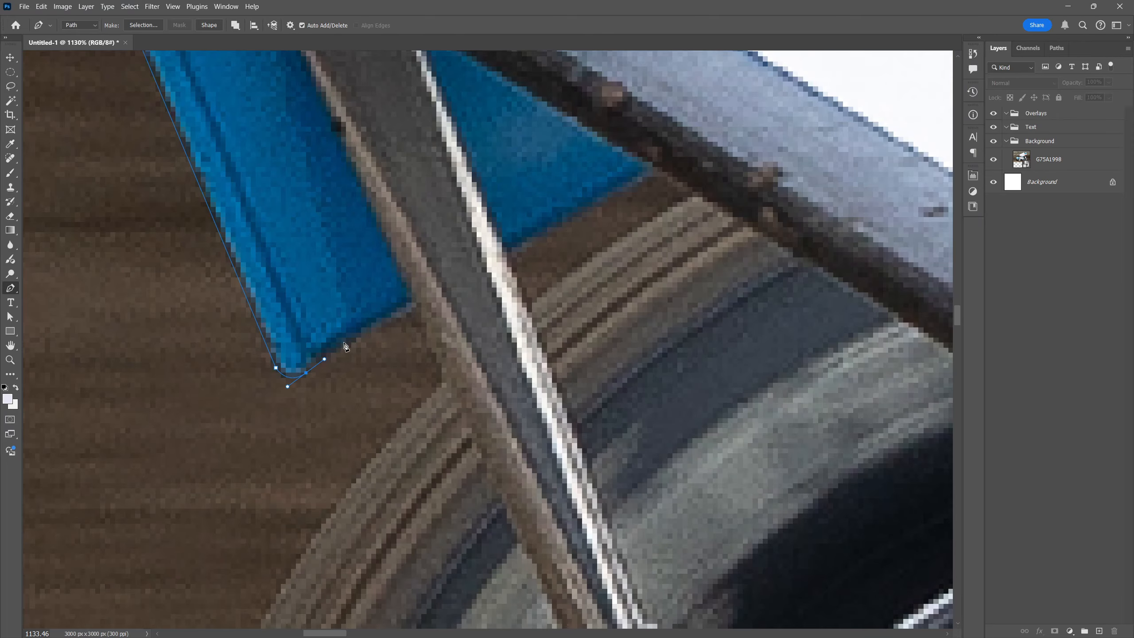
{"action": "left_click", "coordinate": [344, 343]}
{"action": "left_click", "coordinate": [443, 375]}
Step: Trace the outer and bottom edges of the far front tire with curved path segments toward the near front tire
{"action": "scroll", "coordinate": [442, 375], "scroll_direction": "down", "scroll_amount": 5}
{"action": "left_click_drag", "start_coordinate": [442, 375], "coordinate": [469, 155]}
{"action": "left_click_drag", "start_coordinate": [348, 444], "coordinate": [349, 595]}
{"action": "scroll", "coordinate": [350, 595], "scroll_direction": "down", "scroll_amount": 1}
{"action": "left_click_drag", "start_coordinate": [492, 572], "coordinate": [326, 255]}
{"action": "left_click_drag", "start_coordinate": [550, 502], "coordinate": [712, 503]}
{"action": "left_click", "coordinate": [797, 379]}
Step: Trace the bottom curve of the near front tire and adjust its direction handles to fit the rubber's edge
{"action": "left_click_drag", "start_coordinate": [852, 495], "coordinate": [437, 386]}
{"action": "scroll", "coordinate": [437, 386], "scroll_direction": "down", "scroll_amount": 4}
{"action": "left_click_drag", "start_coordinate": [549, 446], "coordinate": [734, 439]}
{"action": "left_click", "coordinate": [776, 289]}
{"action": "key", "text": "a"}
{"action": "left_click_drag", "start_coordinate": [550, 446], "coordinate": [557, 441]}
{"action": "left_click_drag", "start_coordinate": [734, 438], "coordinate": [728, 435]}
{"action": "left_click_drag", "start_coordinate": [328, 448], "coordinate": [332, 448]}
{"action": "left_click_drag", "start_coordinate": [858, 259], "coordinate": [223, 244]}
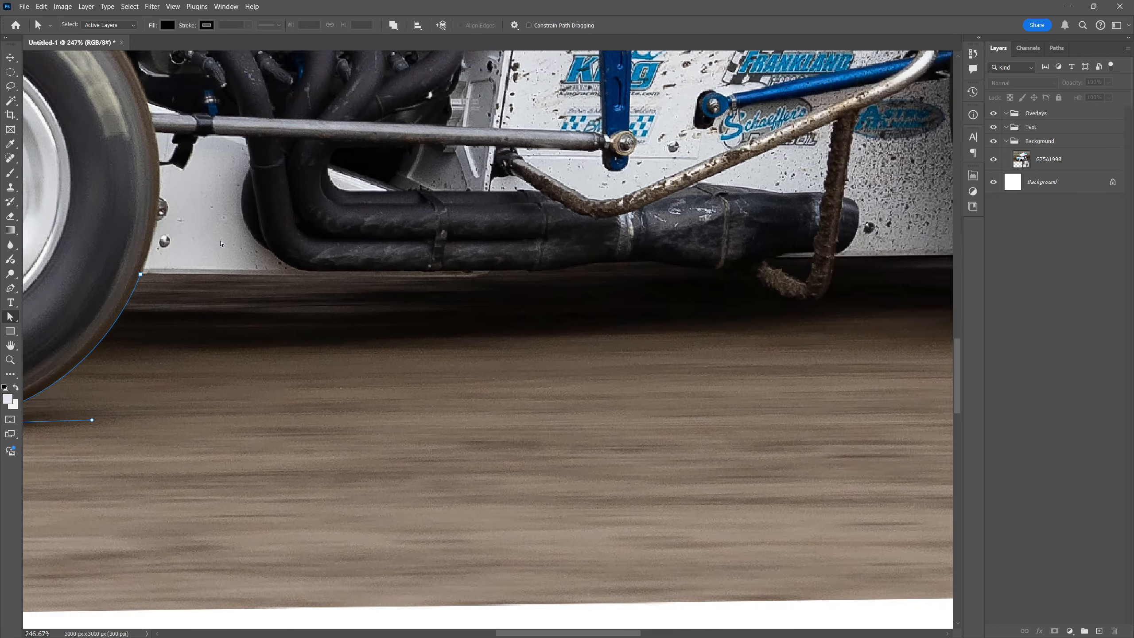
Step: Continue the path from the near front tire along the car's underside beneath the exhaust headers
{"action": "key", "text": "p"}
{"action": "scroll", "coordinate": [221, 242], "scroll_direction": "up", "scroll_amount": 3}
{"action": "scroll", "coordinate": [601, 286], "scroll_direction": "up", "scroll_amount": 4}
{"action": "left_click", "coordinate": [533, 291]}
{"action": "left_click_drag", "start_coordinate": [570, 279], "coordinate": [580, 270]}
{"action": "left_click", "coordinate": [637, 279]}
{"action": "left_click_drag", "start_coordinate": [682, 281], "coordinate": [726, 278]}
{"action": "left_click_drag", "start_coordinate": [782, 264], "coordinate": [329, 290]}
Step: Trace beneath the exhaust collector and around the bend of the muddy side bar hanging below it
{"action": "scroll", "coordinate": [329, 289], "scroll_direction": "up", "scroll_amount": 4}
{"action": "left_click", "coordinate": [469, 286]}
{"action": "left_click_drag", "start_coordinate": [646, 311], "coordinate": [728, 323]}
{"action": "left_click", "coordinate": [736, 323]}
{"action": "left_click_drag", "start_coordinate": [588, 370], "coordinate": [637, 373]}
{"action": "left_click_drag", "start_coordinate": [661, 266], "coordinate": [668, 181]}
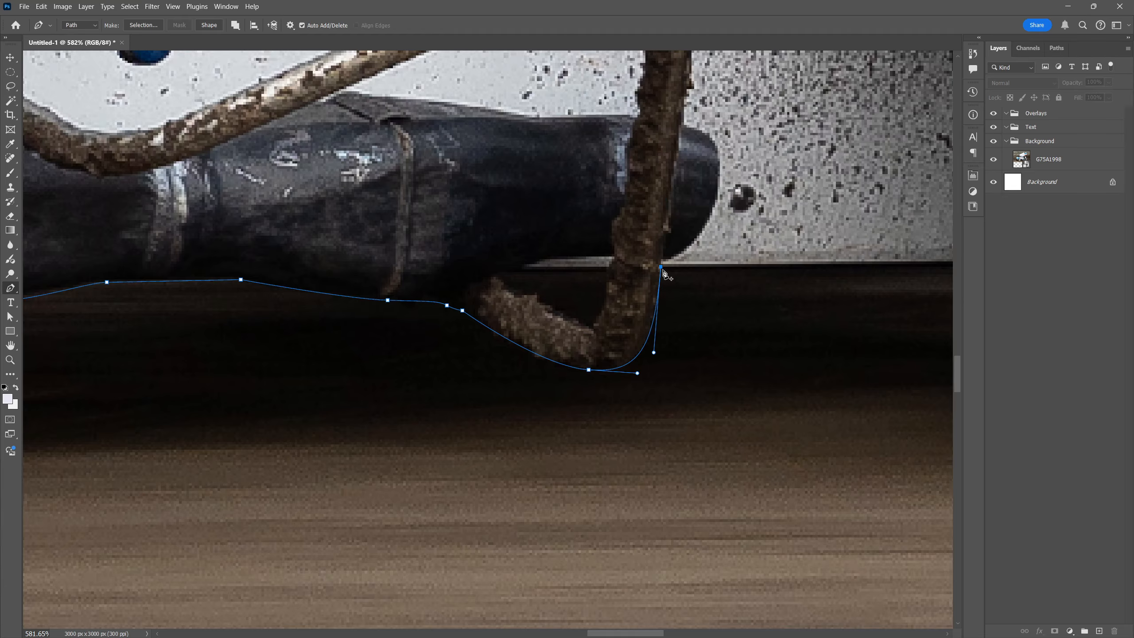
Step: Trace the remaining lower body edge to the rear tire and curve the path under the tire
{"action": "scroll", "coordinate": [662, 270], "scroll_direction": "down", "scroll_amount": 5}
{"action": "left_click", "coordinate": [934, 265]}
{"action": "left_click_drag", "start_coordinate": [946, 335], "coordinate": [296, 350]}
{"action": "left_click_drag", "start_coordinate": [537, 403], "coordinate": [363, 478]}
{"action": "left_click_drag", "start_coordinate": [505, 421], "coordinate": [572, 342]}
{"action": "left_click_drag", "start_coordinate": [459, 457], "coordinate": [494, 432]}
{"action": "scroll", "coordinate": [494, 431], "scroll_direction": "down", "scroll_amount": 3}
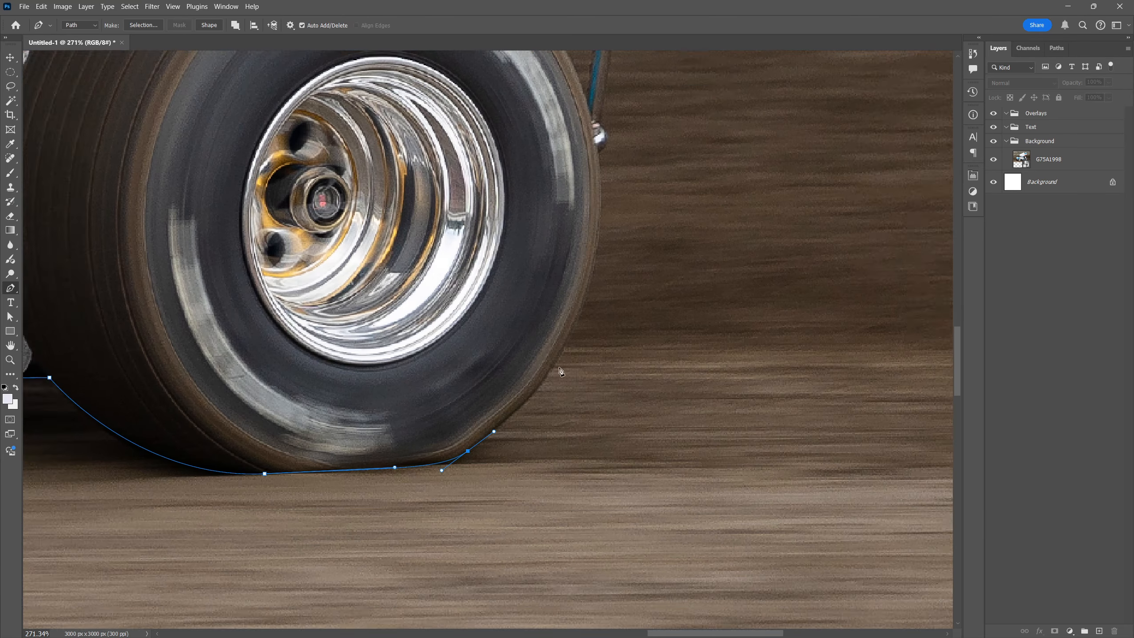
Step: Curve the path up the outer edge of the rear tire and drop the last anchor's outgoing handle
{"action": "left_click_drag", "start_coordinate": [559, 368], "coordinate": [490, 487]}
{"action": "left_click_drag", "start_coordinate": [529, 270], "coordinate": [522, 175]}
{"action": "left_click_drag", "start_coordinate": [537, 367], "coordinate": [545, 489]}
{"action": "left_click", "coordinate": [529, 270], "text": "alt"}
Step: Trace the lower end and outer side of the rear bumper post behind the rear tire
{"action": "scroll", "coordinate": [529, 268], "scroll_direction": "up", "scroll_amount": 5}
{"action": "left_click_drag", "start_coordinate": [548, 254], "coordinate": [551, 242]}
{"action": "left_click", "coordinate": [534, 229]}
{"action": "left_click_drag", "start_coordinate": [559, 57], "coordinate": [504, 258]}
{"action": "left_click", "coordinate": [508, 313]}
{"action": "left_click", "coordinate": [513, 278], "text": "alt"}
Step: Trace around the cap of the rear bumper post and along the chrome bar back to the rear tire
{"action": "scroll", "coordinate": [546, 163], "scroll_direction": "up", "scroll_amount": 6}
{"action": "left_click", "coordinate": [544, 178]}
{"action": "left_click_drag", "start_coordinate": [523, 156], "coordinate": [501, 150]}
{"action": "left_click", "coordinate": [441, 337]}
{"action": "left_click_drag", "start_coordinate": [334, 312], "coordinate": [267, 300]}
{"action": "left_click", "coordinate": [124, 280]}
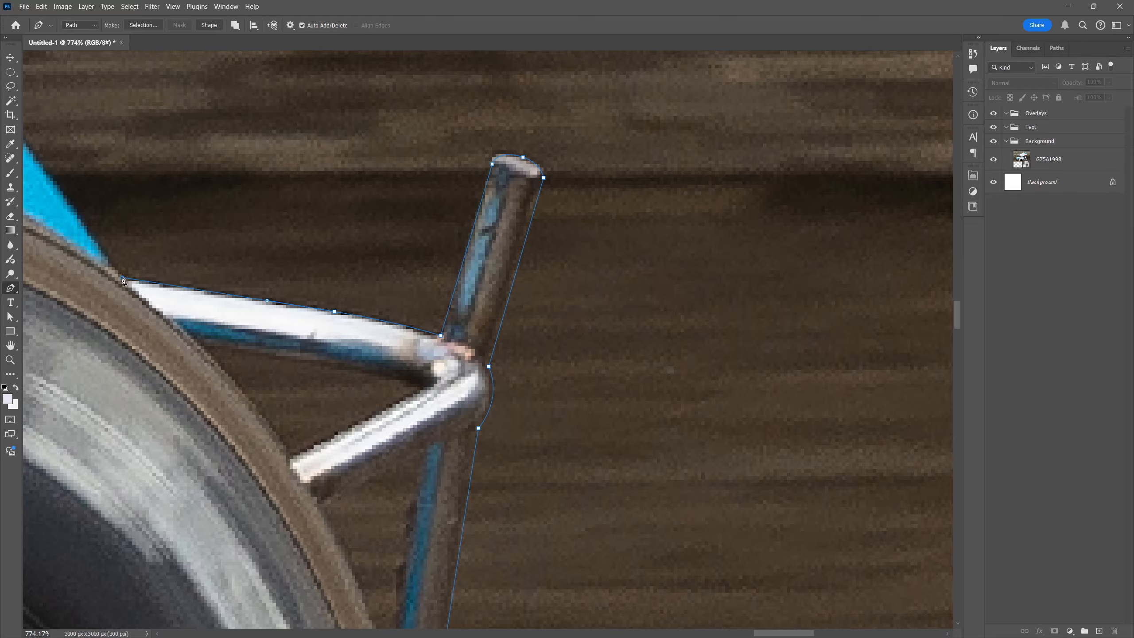
Step: Curve the path along the blue tail panel above the rear tire and adjust its handles to match the contour
{"action": "scroll", "coordinate": [124, 280], "scroll_direction": "down", "scroll_amount": 5}
{"action": "left_click_drag", "start_coordinate": [221, 193], "coordinate": [167, 172]}
{"action": "left_click_drag", "start_coordinate": [274, 215], "coordinate": [472, 322]}
{"action": "scroll", "coordinate": [553, 485], "scroll_direction": "up", "scroll_amount": 5}
{"action": "left_click_drag", "start_coordinate": [536, 485], "coordinate": [529, 482]}
{"action": "scroll", "coordinate": [530, 484], "scroll_direction": "down", "scroll_amount": 2}
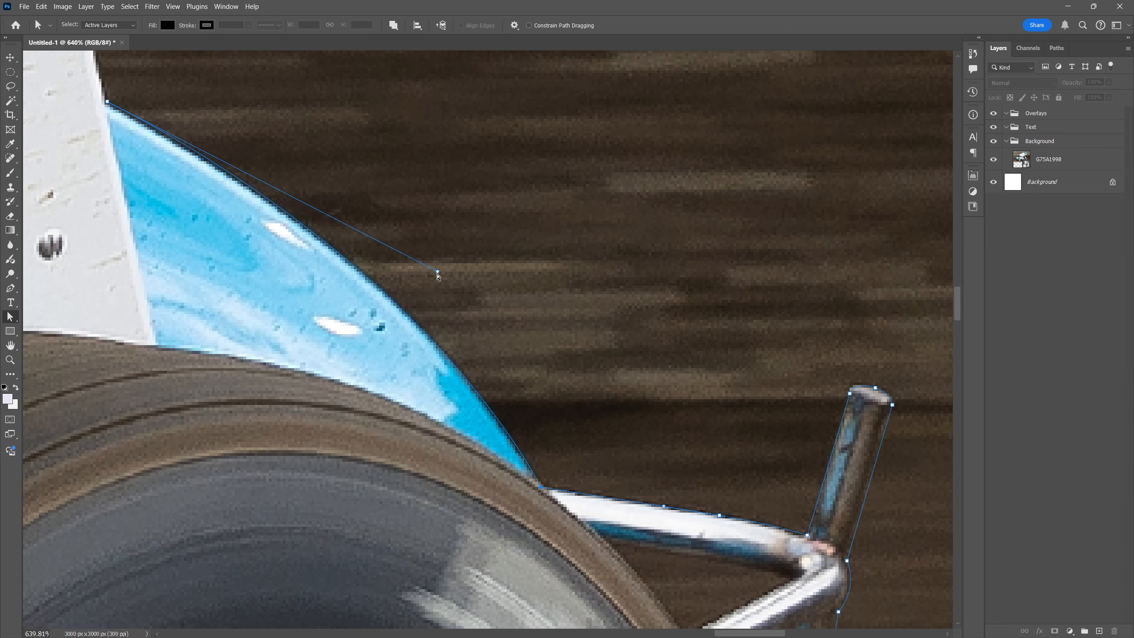
{"action": "left_click_drag", "start_coordinate": [437, 270], "coordinate": [415, 257]}
{"action": "scroll", "coordinate": [404, 304], "scroll_direction": "up", "scroll_amount": 1}
{"action": "left_click_drag", "start_coordinate": [405, 304], "coordinate": [489, 390]}
Step: Extend the path up the rear edge of the white tail section and around its rounded top
{"action": "key", "text": "p"}
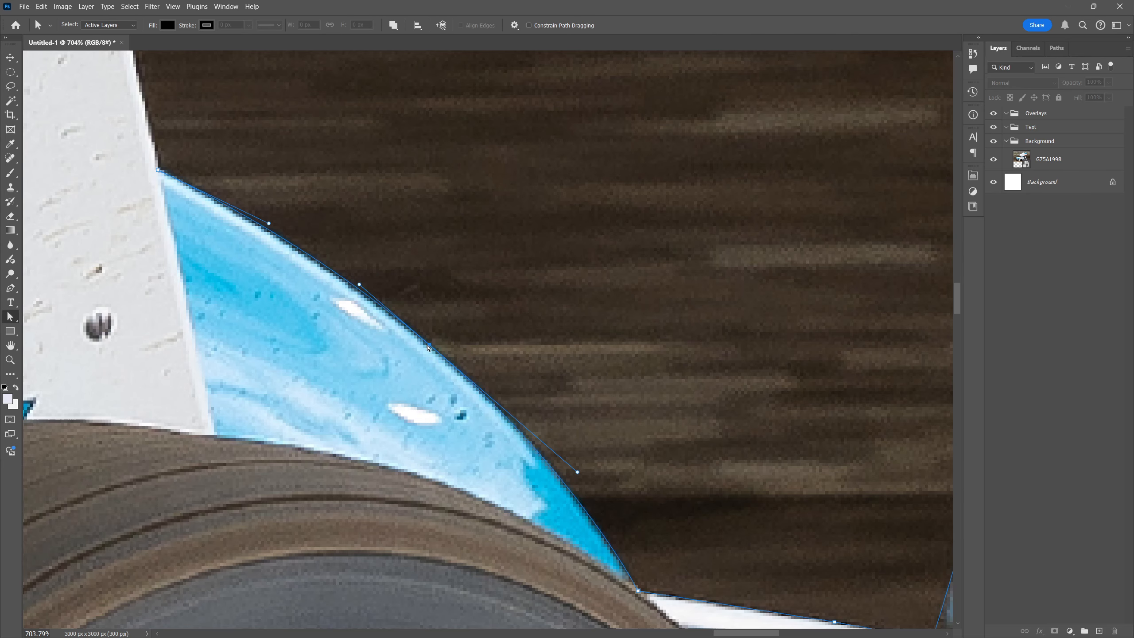
{"action": "scroll", "coordinate": [576, 473], "scroll_direction": "down", "scroll_amount": 4}
{"action": "left_click", "coordinate": [371, 467], "text": "alt"}
{"action": "scroll", "coordinate": [287, 129], "scroll_direction": "up", "scroll_amount": 5}
{"action": "left_click", "coordinate": [326, 226]}
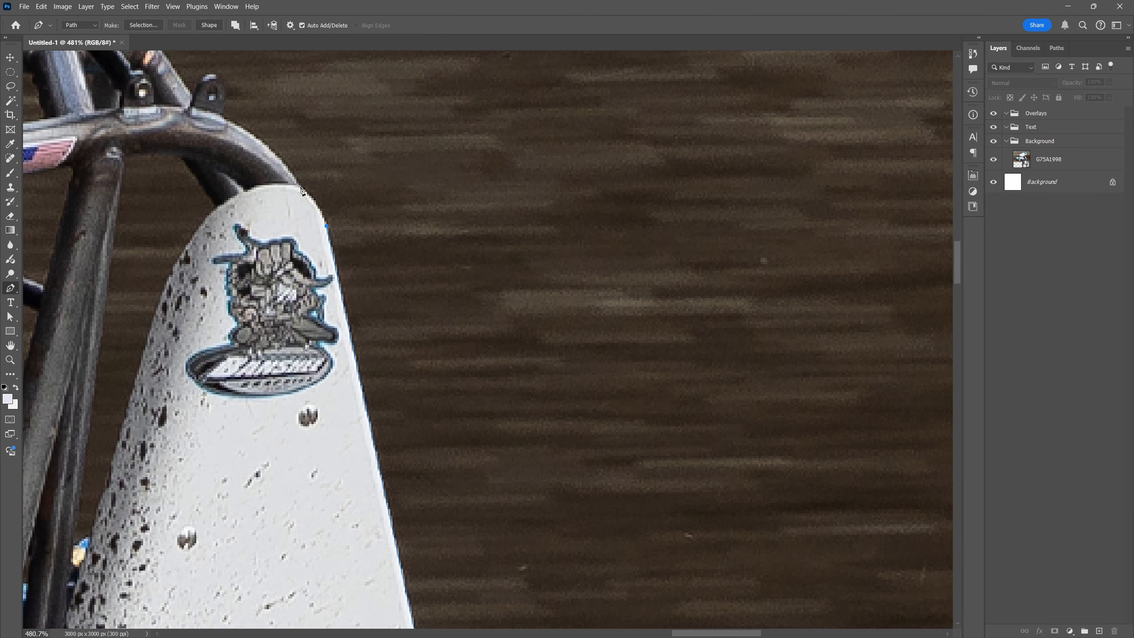
{"action": "left_click_drag", "start_coordinate": [305, 193], "coordinate": [293, 183]}
Step: Trace the curved rear roll cage bar, the small mounting bracket on it, and the edge of the next tube
{"action": "left_click_drag", "start_coordinate": [223, 117], "coordinate": [154, 75]}
{"action": "scroll", "coordinate": [224, 116], "scroll_direction": "up", "scroll_amount": 5}
{"action": "left_click", "coordinate": [469, 317]}
{"action": "left_click_drag", "start_coordinate": [451, 295], "coordinate": [435, 291]}
{"action": "left_click", "coordinate": [420, 306]}
{"action": "left_click", "coordinate": [409, 329]}
{"action": "left_click", "coordinate": [356, 246]}
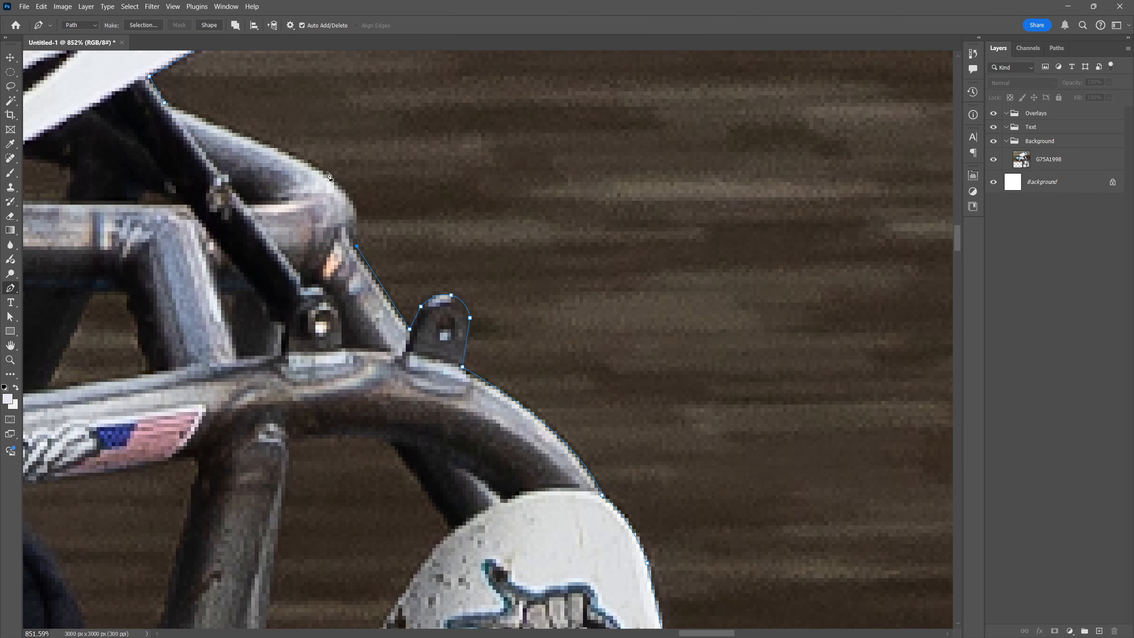
Step: Trace the upper roll cage bar to close the outline at its starting point, and adjust a curve on the cage
{"action": "left_click_drag", "start_coordinate": [319, 170], "coordinate": [266, 138]}
{"action": "left_click", "coordinate": [164, 103]}
{"action": "key", "text": "a"}
{"action": "scroll", "coordinate": [445, 287], "scroll_direction": "up", "scroll_amount": 4}
{"action": "left_click_drag", "start_coordinate": [478, 305], "coordinate": [487, 308]}
{"action": "scroll", "coordinate": [487, 309], "scroll_direction": "down", "scroll_amount": 7}
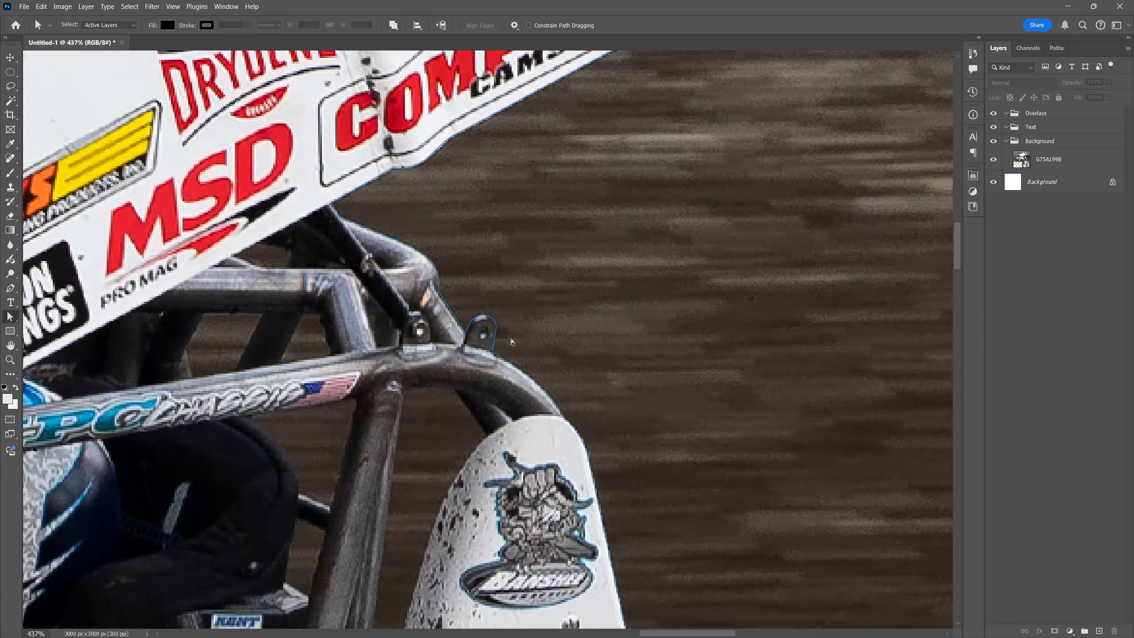
Step: Trace the opening between the rear roll cage upright and the white tail section as a closed subpath
{"action": "key", "text": "p"}
{"action": "scroll", "coordinate": [449, 534], "scroll_direction": "up", "scroll_amount": 7}
{"action": "left_click", "coordinate": [447, 516]}
{"action": "scroll", "coordinate": [451, 514], "scroll_direction": "down", "scroll_amount": 4}
{"action": "scroll", "coordinate": [469, 179], "scroll_direction": "up", "scroll_amount": 3}
{"action": "left_click", "coordinate": [467, 177]}
{"action": "left_click_drag", "start_coordinate": [561, 173], "coordinate": [612, 179]}
{"action": "left_click", "coordinate": [625, 267]}
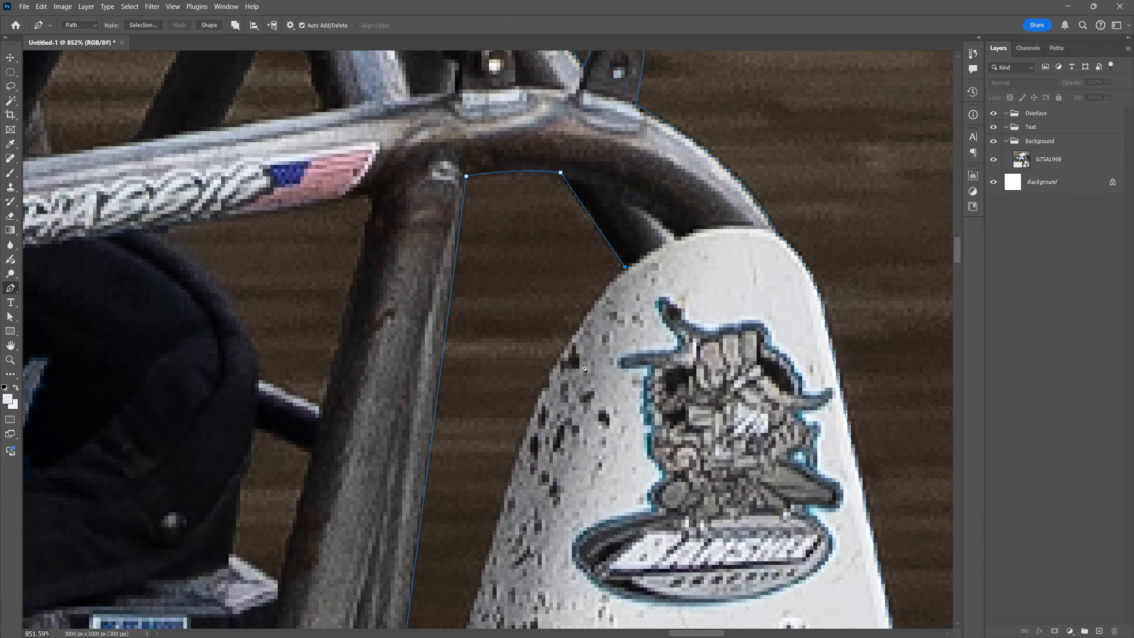
{"action": "left_click_drag", "start_coordinate": [514, 471], "coordinate": [478, 596]}
{"action": "scroll", "coordinate": [478, 595], "scroll_direction": "down", "scroll_amount": 5}
Step: Trace the small background opening between the seat area and the cage upright, below the Kent label's level
{"action": "scroll", "coordinate": [408, 347], "scroll_direction": "up", "scroll_amount": 5}
{"action": "left_click", "coordinate": [354, 308]}
{"action": "left_click_drag", "start_coordinate": [409, 301], "coordinate": [419, 295]}
{"action": "left_click_drag", "start_coordinate": [415, 325], "coordinate": [412, 336]}
{"action": "left_click", "coordinate": [403, 374]}
{"action": "left_click", "coordinate": [348, 350]}
{"action": "left_click", "coordinate": [354, 307]}
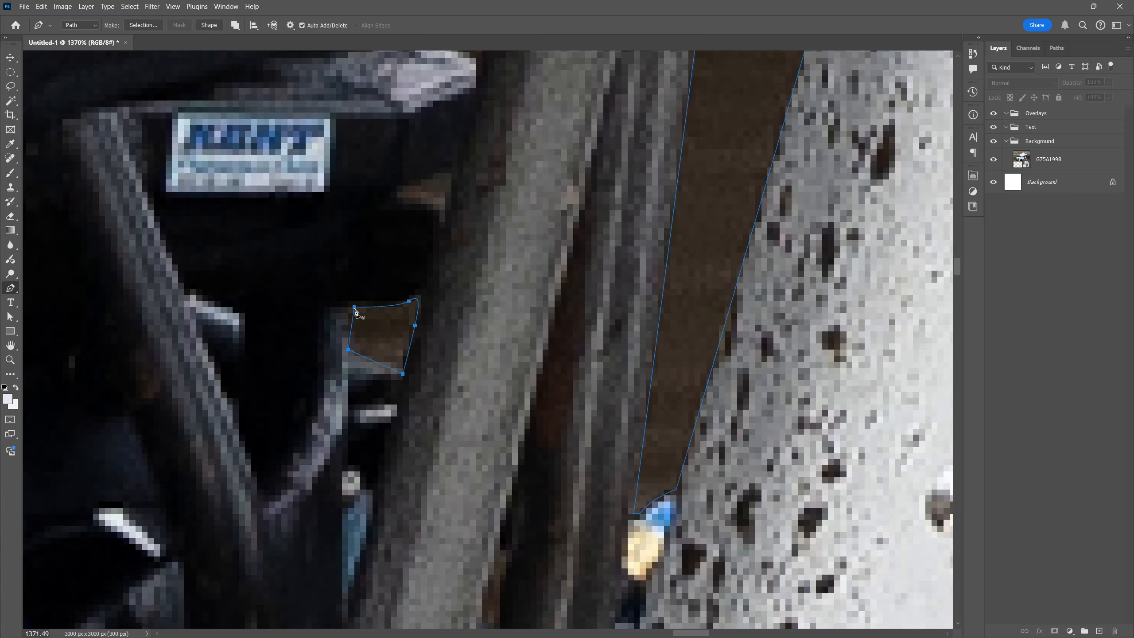
Step: Trace the narrow opening between the seat back and the cage upright, just below the short dark crossbar
{"action": "key", "text": "a"}
{"action": "scroll", "coordinate": [386, 242], "scroll_direction": "up", "scroll_amount": 4}
{"action": "key", "text": "p"}
{"action": "left_click", "coordinate": [335, 348]}
{"action": "left_click", "coordinate": [335, 339]}
{"action": "scroll", "coordinate": [406, 469], "scroll_direction": "down", "scroll_amount": 7}
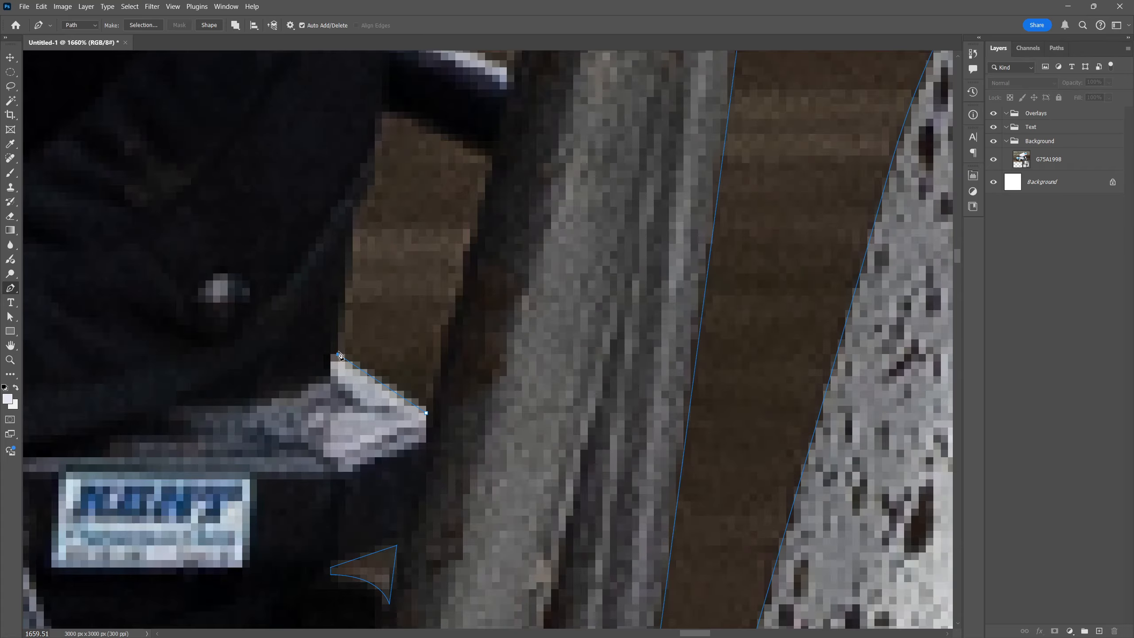
{"action": "left_click", "coordinate": [352, 213]}
{"action": "left_click", "coordinate": [382, 106]}
{"action": "left_click", "coordinate": [492, 157]}
{"action": "left_click", "coordinate": [425, 408]}
Step: Trace the opening between the curved seat back and the cage upright, from the short crossbar to the flag-decal bar
{"action": "left_click", "coordinate": [487, 408]}
{"action": "left_click", "coordinate": [389, 362]}
{"action": "left_click_drag", "start_coordinate": [341, 246], "coordinate": [306, 199]}
{"action": "left_click_drag", "start_coordinate": [221, 141], "coordinate": [195, 129]}
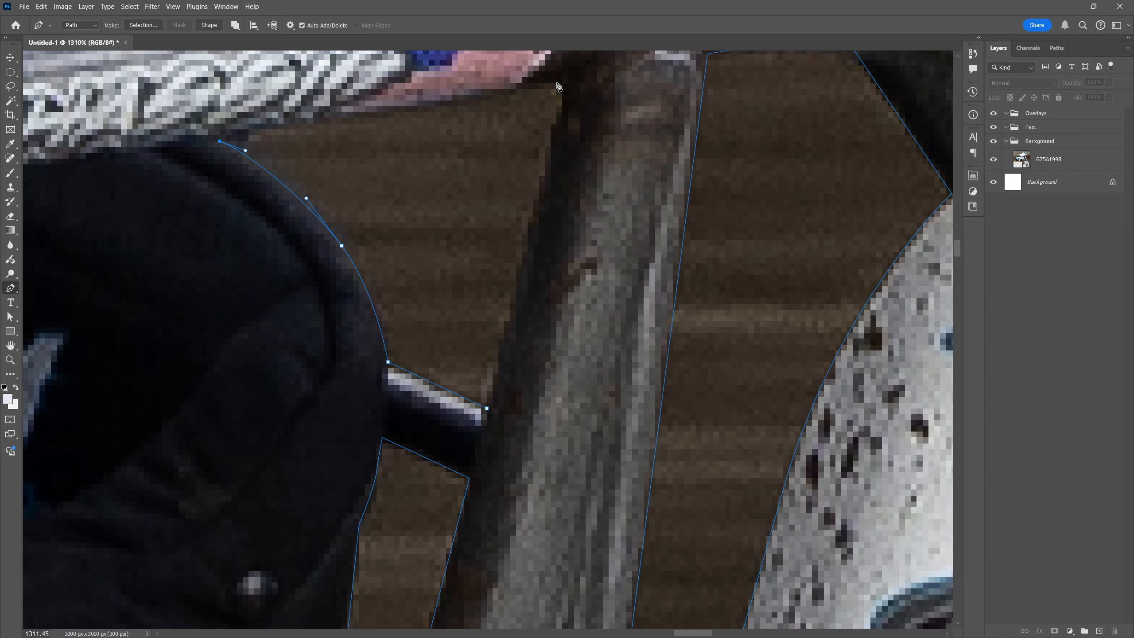
{"action": "left_click", "coordinate": [568, 83]}
{"action": "left_click", "coordinate": [487, 408]}
Step: Trace the two openings between the upper roll cage tubes, above the chassis-decal bar and below the main wing
{"action": "scroll", "coordinate": [487, 408], "scroll_direction": "down", "scroll_amount": 13}
{"action": "scroll", "coordinate": [389, 242], "scroll_direction": "up", "scroll_amount": 12}
{"action": "left_click", "coordinate": [441, 411]}
{"action": "left_click", "coordinate": [325, 432]}
{"action": "left_click", "coordinate": [309, 347]}
{"action": "left_click", "coordinate": [705, 369]}
{"action": "left_click", "coordinate": [673, 258]}
{"action": "left_click", "coordinate": [625, 258]}
{"action": "left_click", "coordinate": [561, 389]}
{"action": "scroll", "coordinate": [567, 384], "scroll_direction": "down", "scroll_amount": 2}
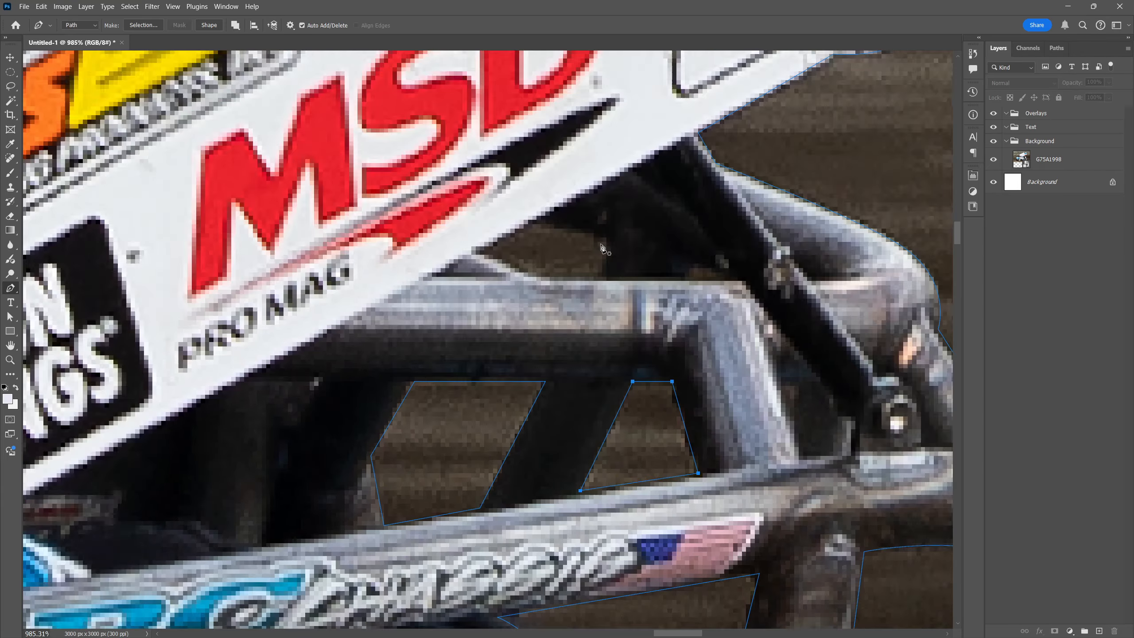
Step: Trace the lower triangular opening between the rear tire and the blue rear bumper tube
{"action": "scroll", "coordinate": [612, 255], "scroll_direction": "up", "scroll_amount": 3}
{"action": "scroll", "coordinate": [614, 250], "scroll_direction": "down", "scroll_amount": 20}
{"action": "scroll", "coordinate": [598, 448], "scroll_direction": "up", "scroll_amount": 17}
{"action": "left_click", "coordinate": [594, 443]}
{"action": "left_click_drag", "start_coordinate": [493, 229], "coordinate": [452, 157]}
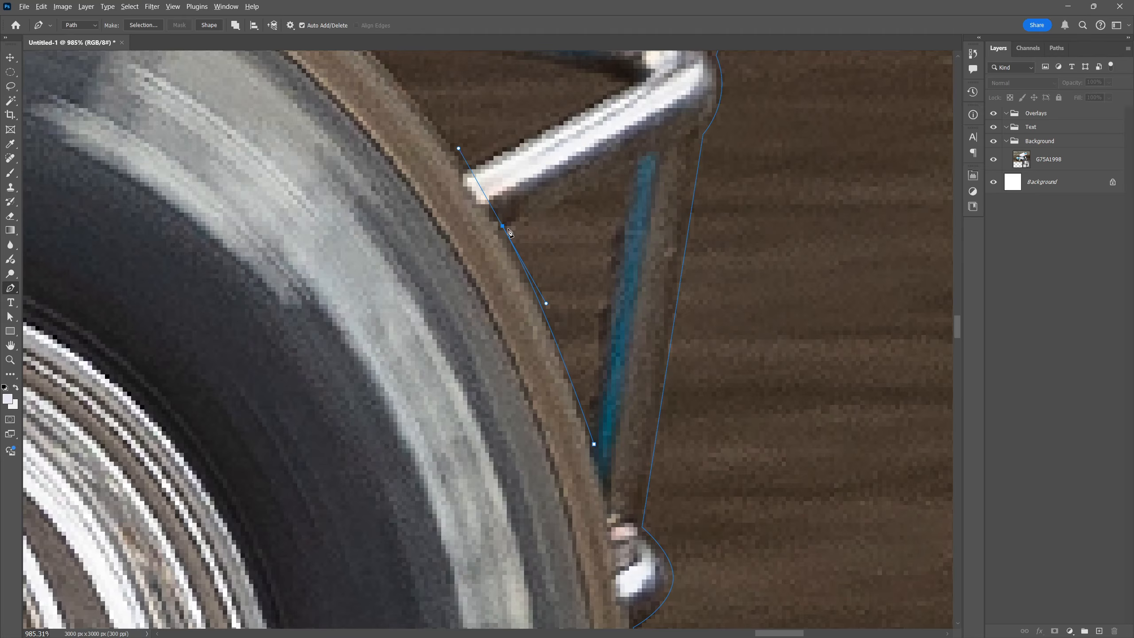
{"action": "left_click", "coordinate": [637, 159]}
{"action": "left_click", "coordinate": [594, 443]}
Step: Trace the upper opening between the rear tire and the two converging chrome bumper tubes
{"action": "scroll", "coordinate": [594, 443], "scroll_direction": "down", "scroll_amount": 7}
{"action": "scroll", "coordinate": [570, 268], "scroll_direction": "up", "scroll_amount": 7}
{"action": "left_click", "coordinate": [490, 341]}
{"action": "left_click", "coordinate": [651, 258]}
{"action": "left_click_drag", "start_coordinate": [572, 238], "coordinate": [512, 226]}
{"action": "left_click", "coordinate": [377, 204]}
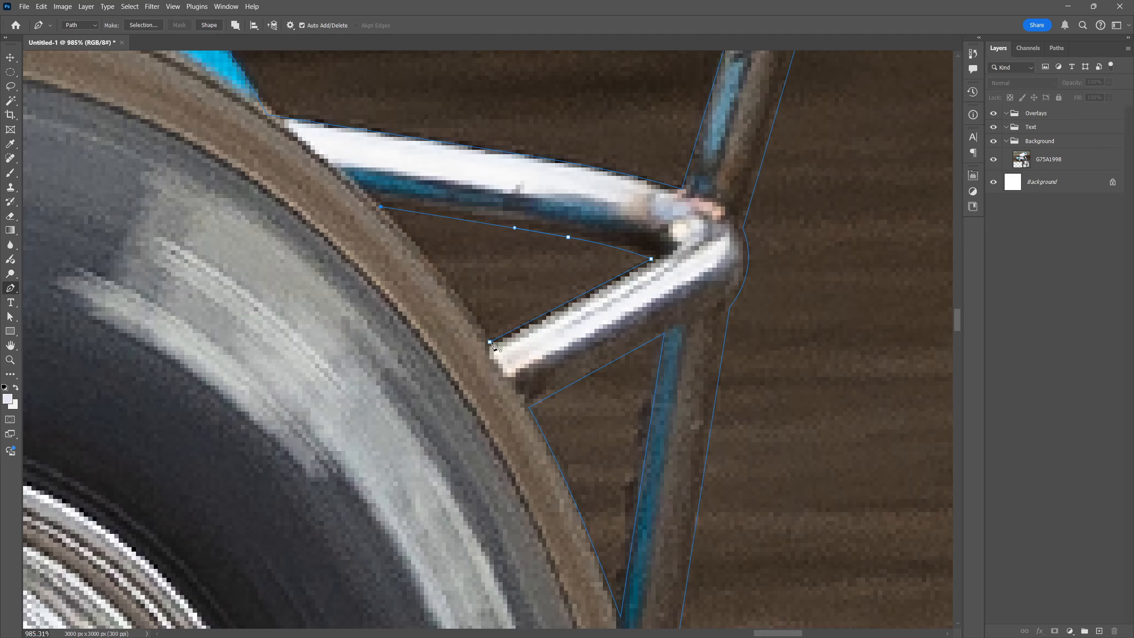
{"action": "left_click", "coordinate": [490, 342]}
{"action": "scroll", "coordinate": [558, 343], "scroll_direction": "down", "scroll_amount": 15}
Step: Add anchor points where the lower black tube crosses the path between the front tires, and delete the segments over the tube
{"action": "key", "text": "a"}
{"action": "scroll", "coordinate": [429, 475], "scroll_direction": "up", "scroll_amount": 15}
{"action": "left_click", "coordinate": [364, 444]}
{"action": "key", "text": "p"}
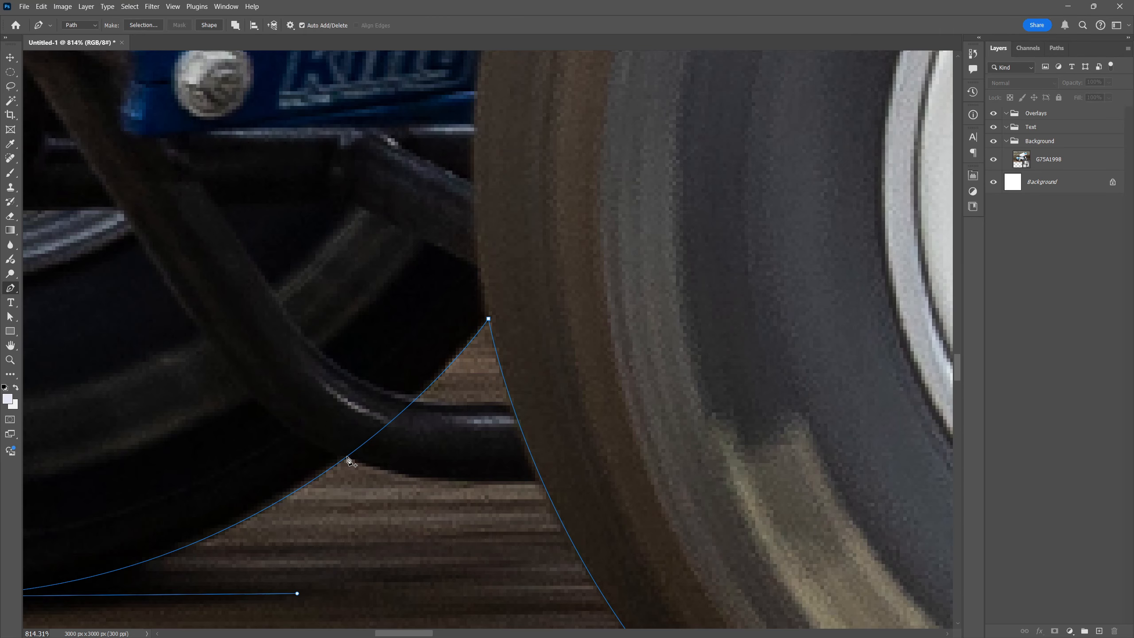
{"action": "left_click", "coordinate": [344, 459]}
{"action": "left_click", "coordinate": [415, 400]}
{"action": "left_click", "coordinate": [511, 401]}
{"action": "left_click", "coordinate": [544, 484]}
{"action": "left_click", "coordinate": [525, 442], "text": "ctrl"}
{"action": "key", "text": "Delete"}
Step: Reconnect the path above and below the lower black tube with segments curved along the tube's edges
{"action": "left_click", "coordinate": [415, 400]}
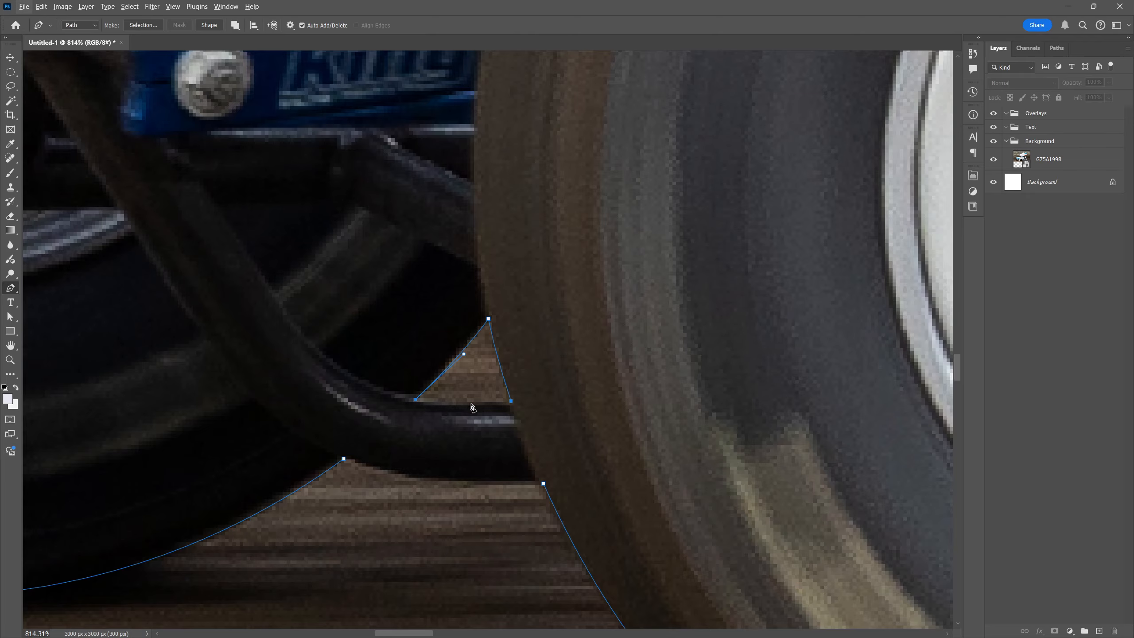
{"action": "left_click_drag", "start_coordinate": [511, 402], "coordinate": [476, 392]}
{"action": "key", "text": "a"}
{"action": "scroll", "coordinate": [471, 423], "scroll_direction": "up", "scroll_amount": 5}
{"action": "scroll", "coordinate": [507, 447], "scroll_direction": "down", "scroll_amount": 6}
{"action": "left_click", "coordinate": [117, 307]}
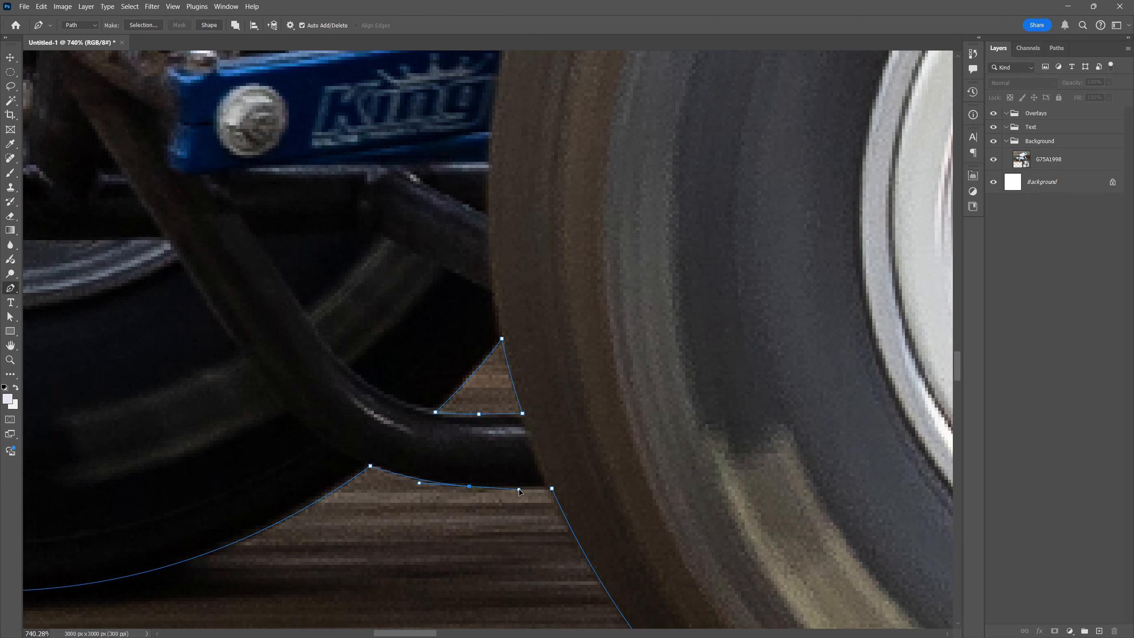
{"action": "scroll", "coordinate": [541, 485], "scroll_direction": "up", "scroll_amount": 5}
{"action": "left_click_drag", "start_coordinate": [534, 339], "coordinate": [326, 390]}
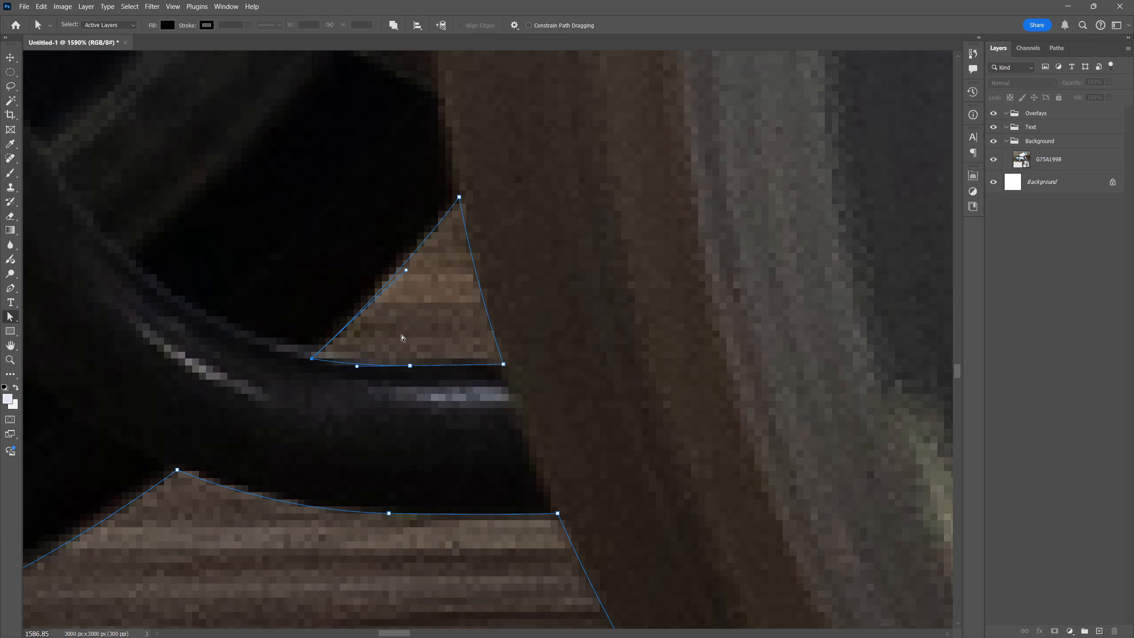
Step: Trace the small background gap at the front end of the car with straight path segments
{"action": "scroll", "coordinate": [411, 380], "scroll_direction": "down", "scroll_amount": 14}
{"action": "scroll", "coordinate": [308, 271], "scroll_direction": "up", "scroll_amount": 10}
{"action": "key", "text": "p"}
{"action": "left_click", "coordinate": [254, 274]}
{"action": "left_click", "coordinate": [240, 237]}
{"action": "left_click", "coordinate": [346, 176]}
{"action": "left_click", "coordinate": [376, 195]}
{"action": "scroll", "coordinate": [379, 199], "scroll_direction": "down", "scroll_amount": 10}
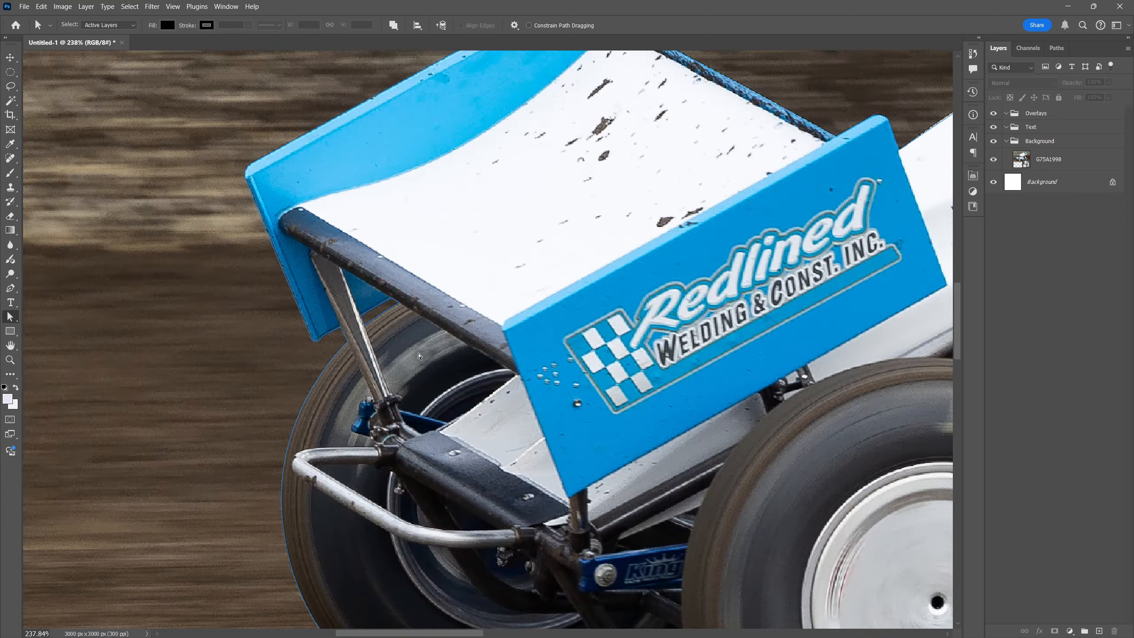
Step: Trace the background opening between the hood and the strut beneath the main wing
{"action": "scroll", "coordinate": [668, 142], "scroll_direction": "up", "scroll_amount": 8}
{"action": "left_click", "coordinate": [290, 358]}
{"action": "left_click", "coordinate": [666, 144]}
{"action": "scroll", "coordinate": [617, 223], "scroll_direction": "down", "scroll_amount": 9}
{"action": "left_click_drag", "start_coordinate": [827, 110], "coordinate": [644, 137]}
{"action": "scroll", "coordinate": [594, 315], "scroll_direction": "down", "scroll_amount": 5}
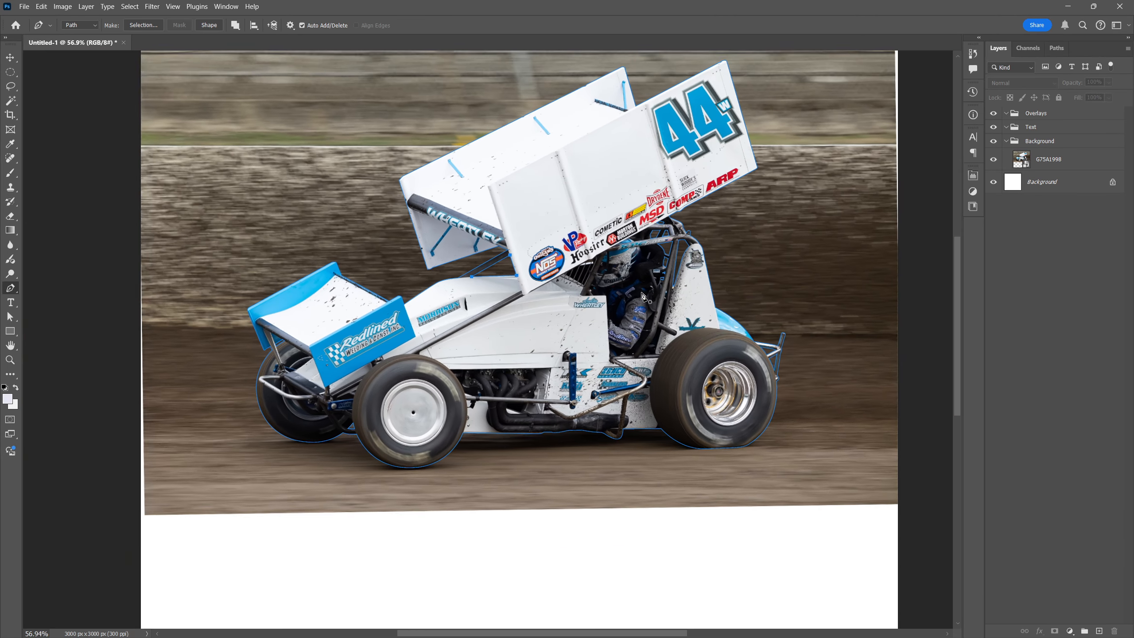
Step: Select the car's outer outline path and make a selection from it
{"action": "scroll", "coordinate": [593, 316], "scroll_direction": "up", "scroll_amount": 2}
{"action": "key", "text": "a"}
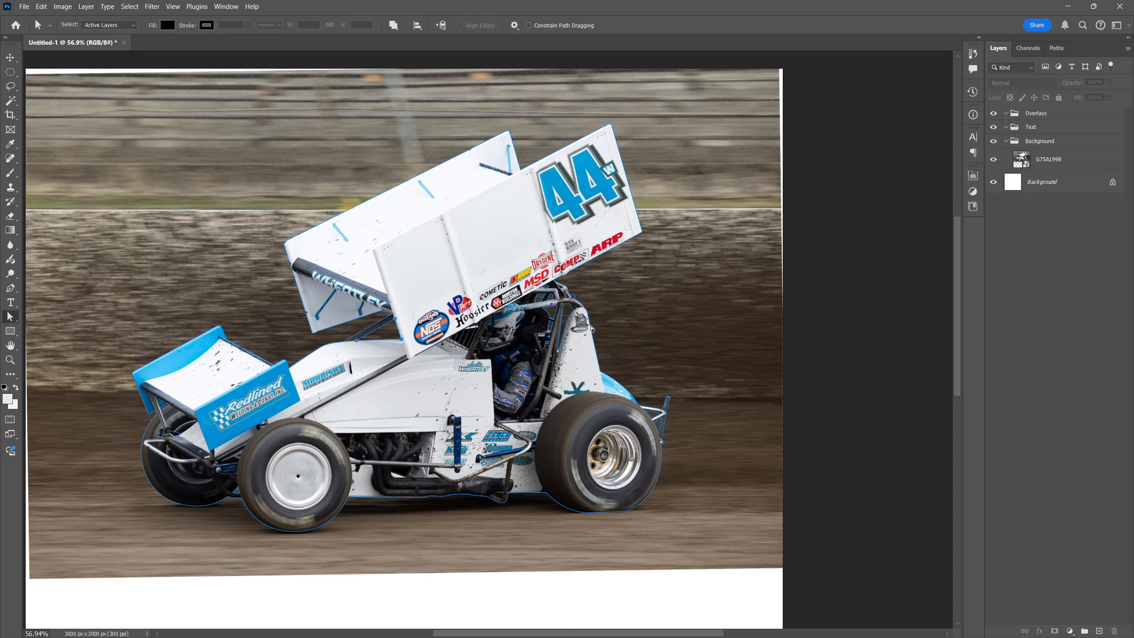
{"action": "right_click", "coordinate": [637, 219]}
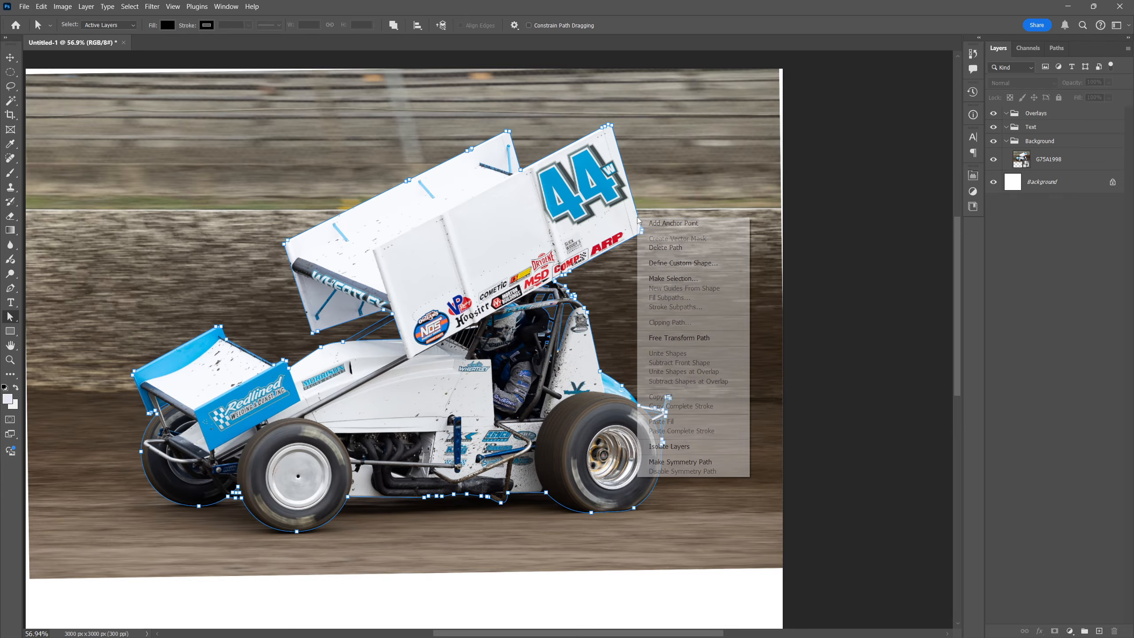
{"action": "left_click", "coordinate": [665, 277]}
{"action": "left_click", "coordinate": [252, 181]}
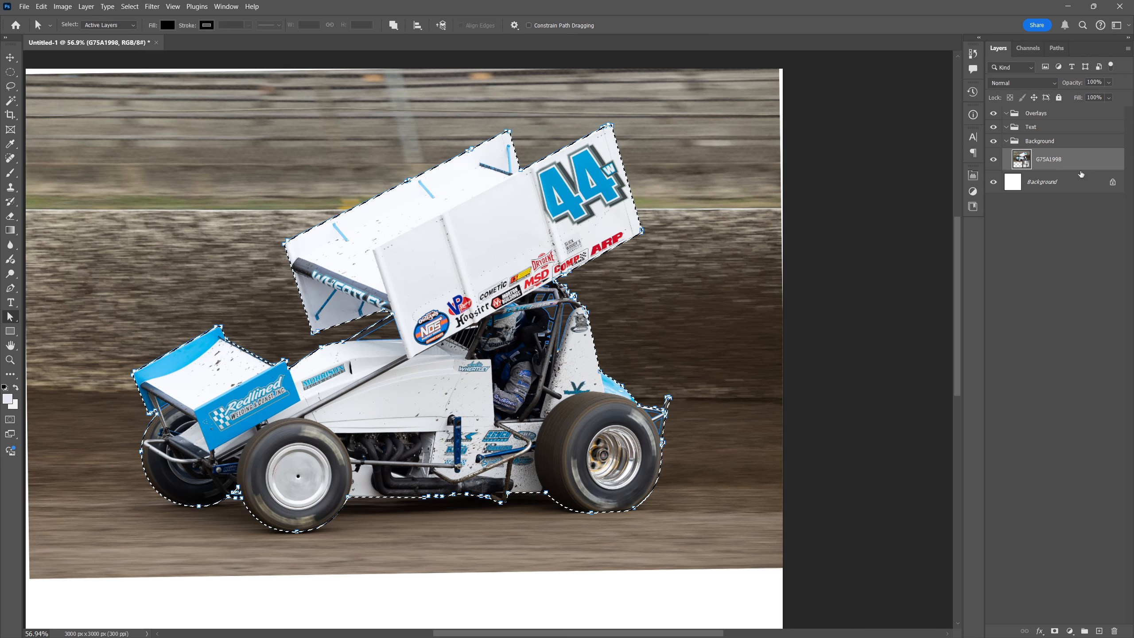
Step: Duplicate the G75A1998 photo layer within the same document, keeping the suggested copy name
{"action": "right_click", "coordinate": [1074, 162]}
{"action": "left_click", "coordinate": [1072, 191]}
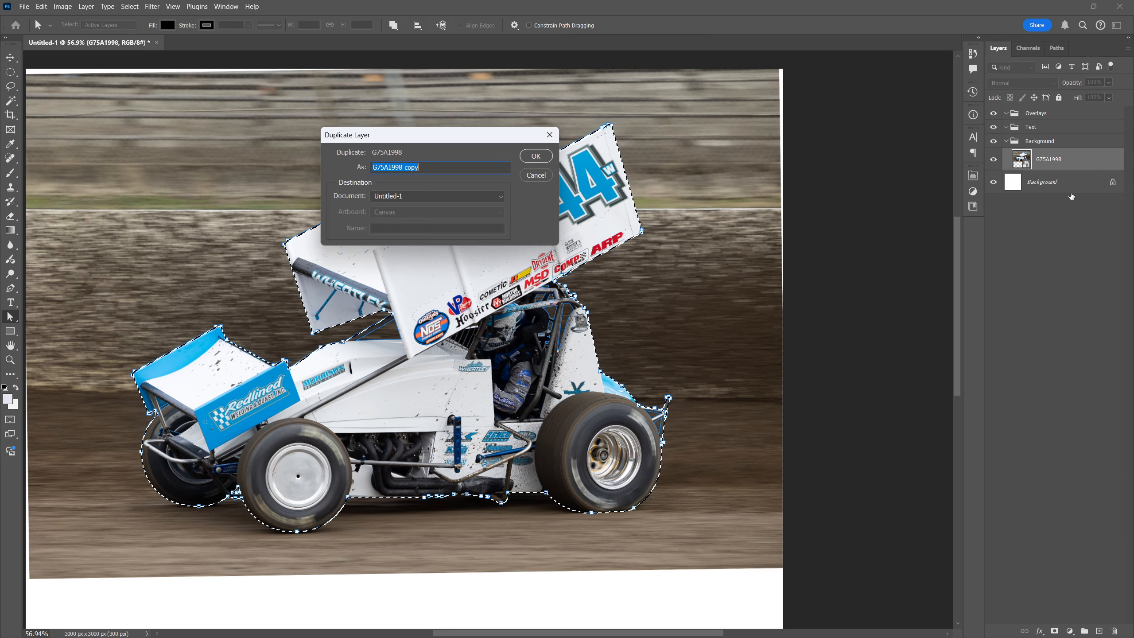
{"action": "left_click", "coordinate": [546, 157]}
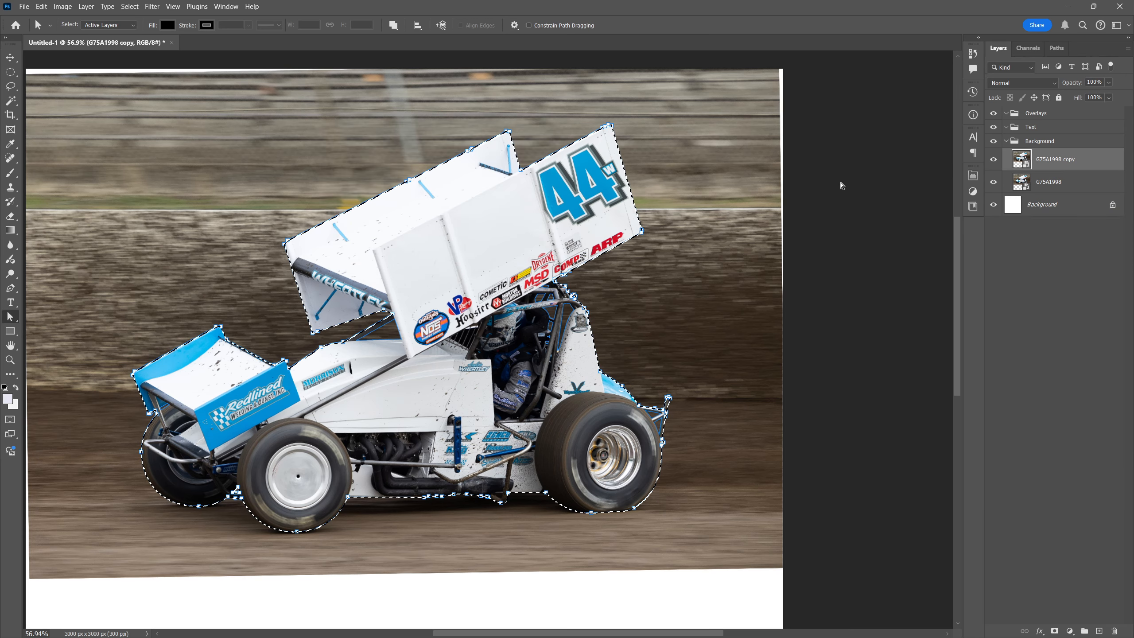
Step: Add a layer mask to the copy from the car selection and hide the original G75A1998 layer
{"action": "left_click", "coordinate": [1055, 631]}
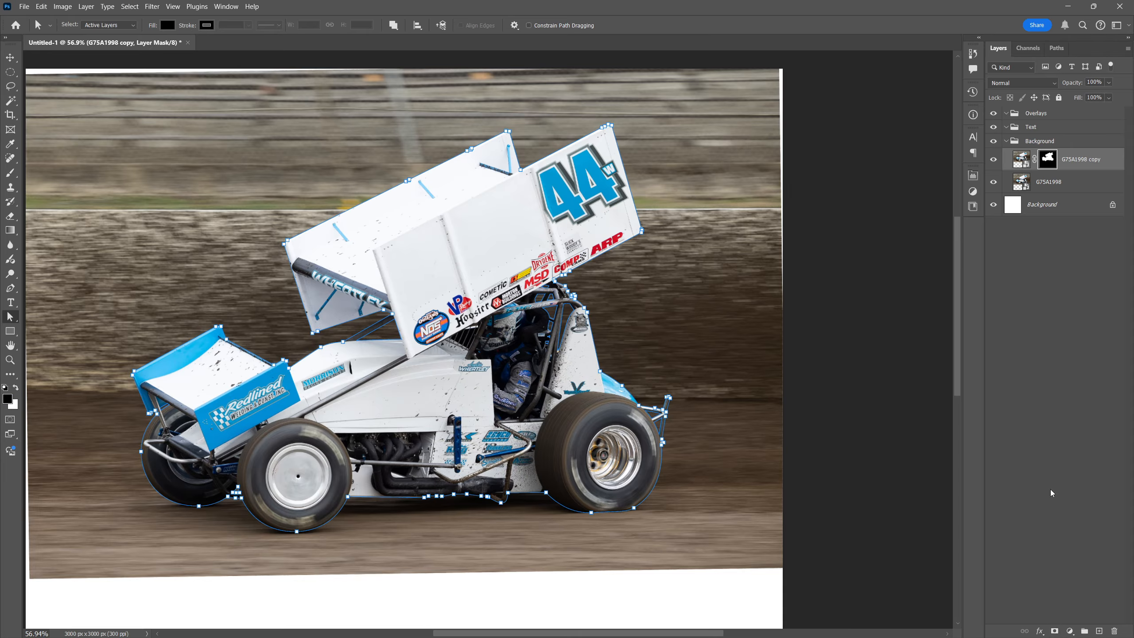
{"action": "left_click", "coordinate": [993, 182]}
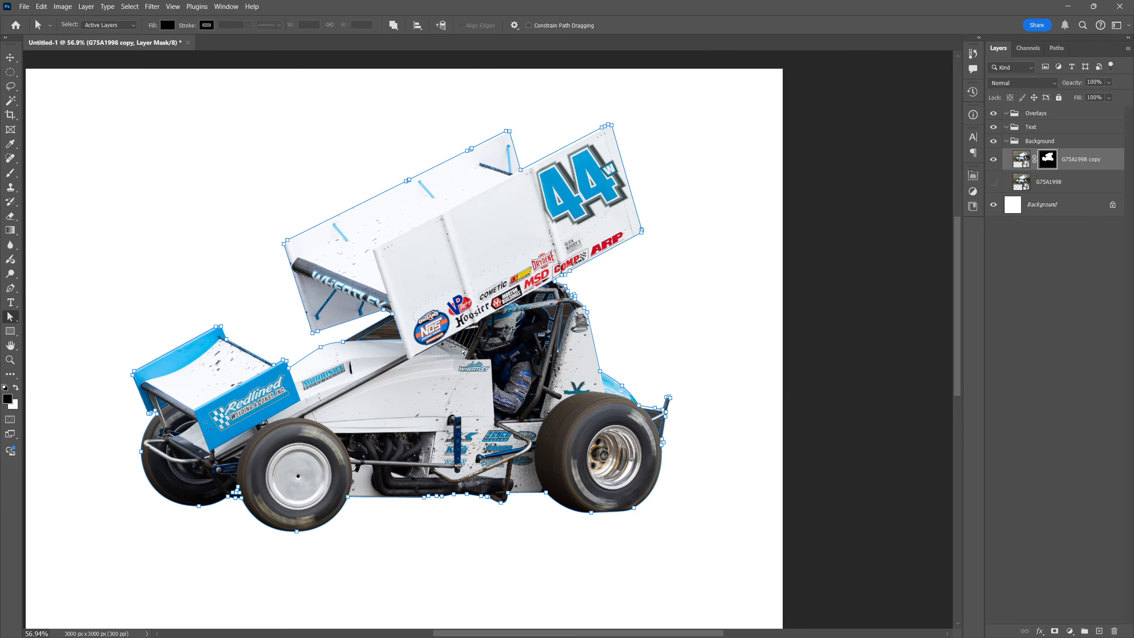
Step: Select all the inner subpaths around the hood gap, roll cage openings and rear bumper openings together
{"action": "scroll", "coordinate": [462, 352], "scroll_direction": "up", "scroll_amount": 4}
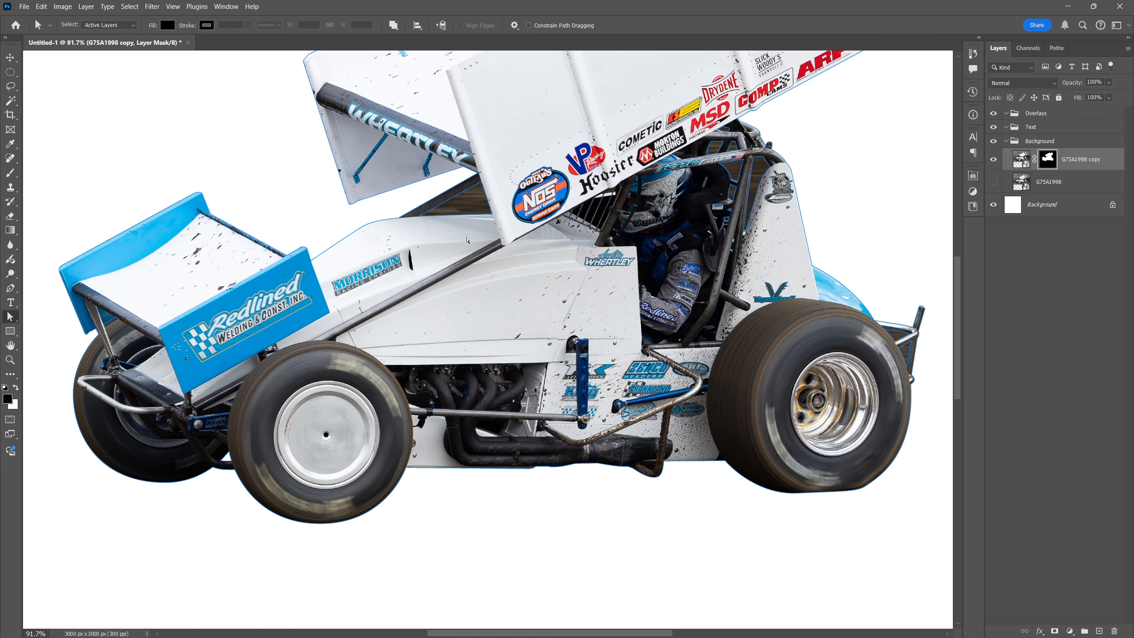
{"action": "left_click", "coordinate": [453, 202]}
{"action": "left_click_drag", "start_coordinate": [904, 221], "coordinate": [805, 235]}
{"action": "scroll", "coordinate": [805, 235], "scroll_direction": "up", "scroll_amount": 3}
{"action": "left_click", "coordinate": [815, 402], "text": "shift"}
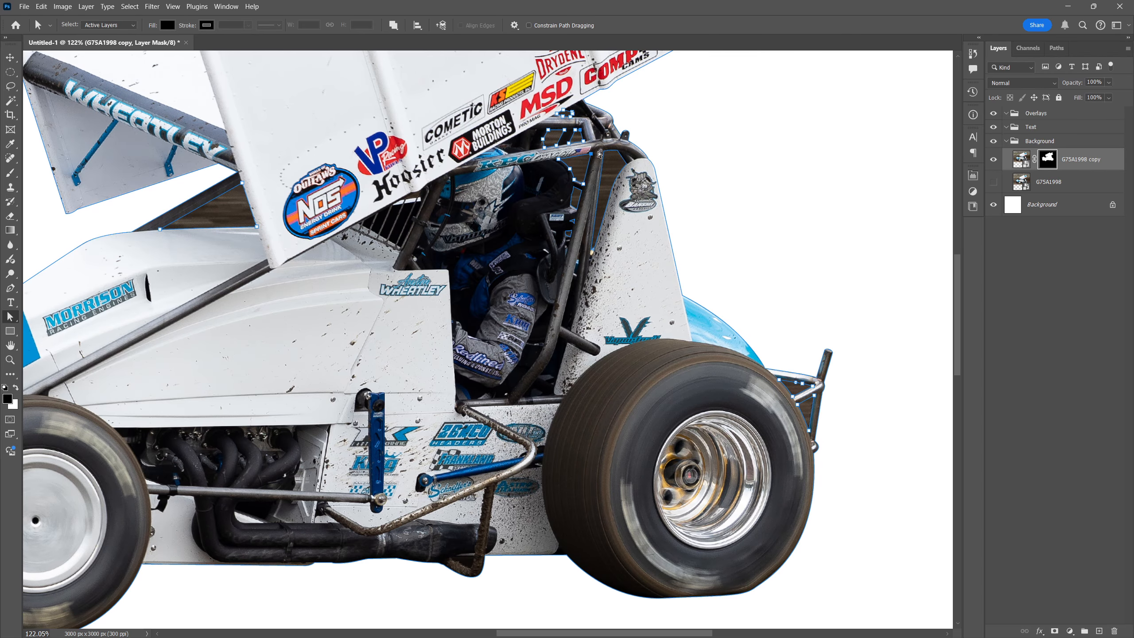
{"action": "left_click", "coordinate": [610, 174], "text": "shift"}
{"action": "left_click", "coordinate": [577, 195], "text": "shift"}
{"action": "left_click", "coordinate": [572, 221], "text": "shift"}
{"action": "left_click", "coordinate": [568, 233], "text": "shift"}
{"action": "scroll", "coordinate": [579, 250], "scroll_direction": "up", "scroll_amount": 6}
{"action": "scroll", "coordinate": [581, 268], "scroll_direction": "down", "scroll_amount": 7}
{"action": "scroll", "coordinate": [514, 317], "scroll_direction": "down", "scroll_amount": 2}
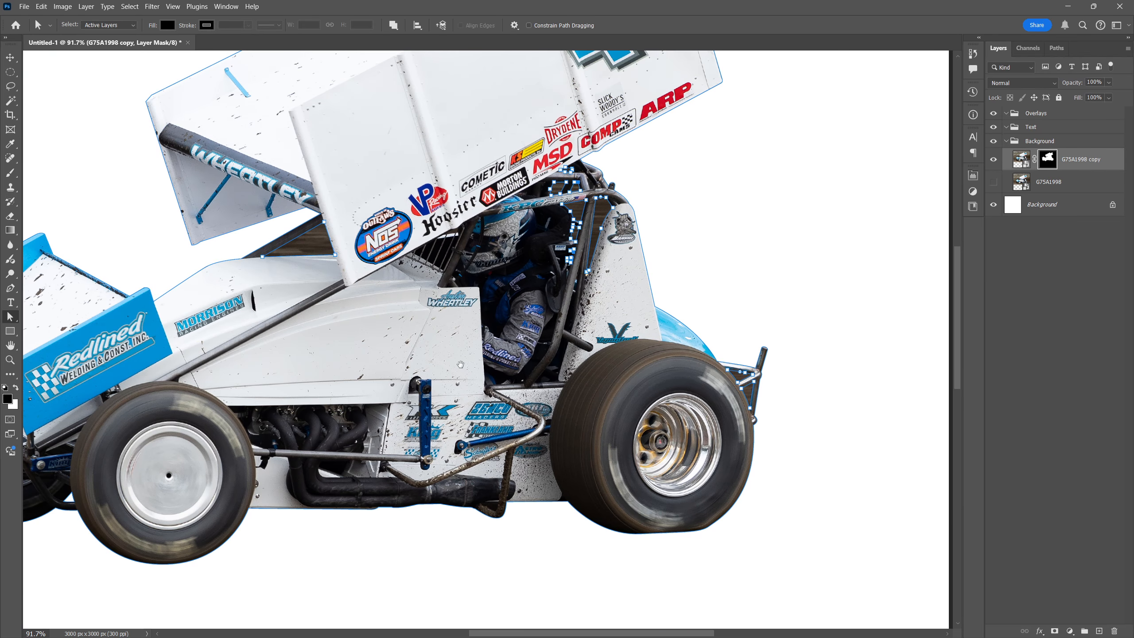
{"action": "left_click_drag", "start_coordinate": [461, 364], "coordinate": [559, 368]}
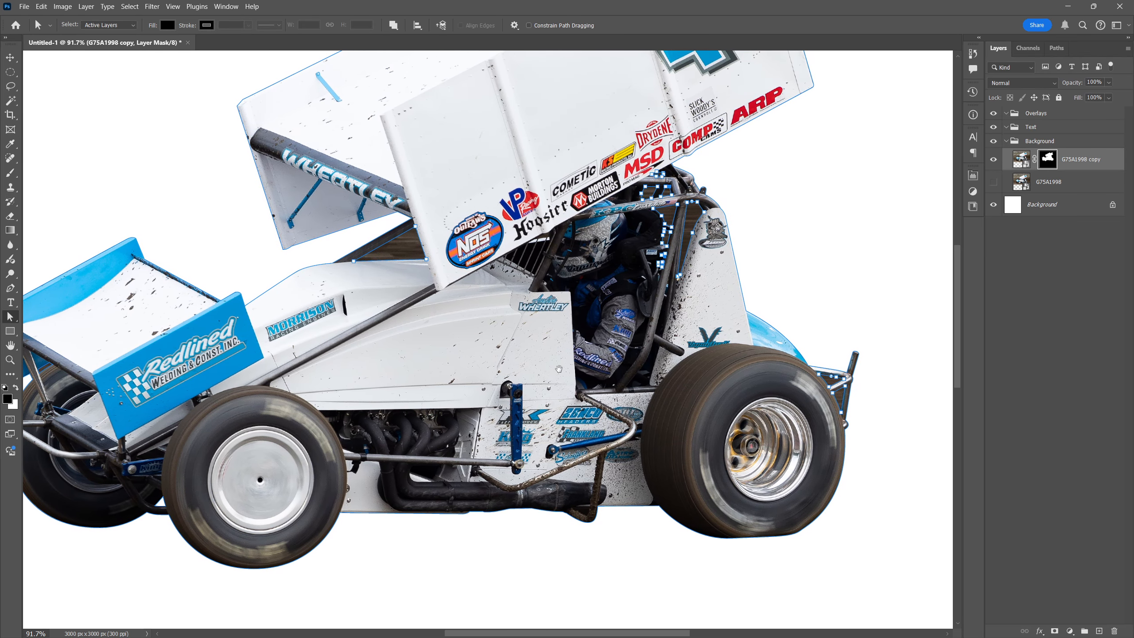
Step: Make a new anti-aliased selection from the selected inner subpaths with a feather radius of 0 pixels
{"action": "right_click", "coordinate": [697, 230]}
{"action": "left_click", "coordinate": [727, 290]}
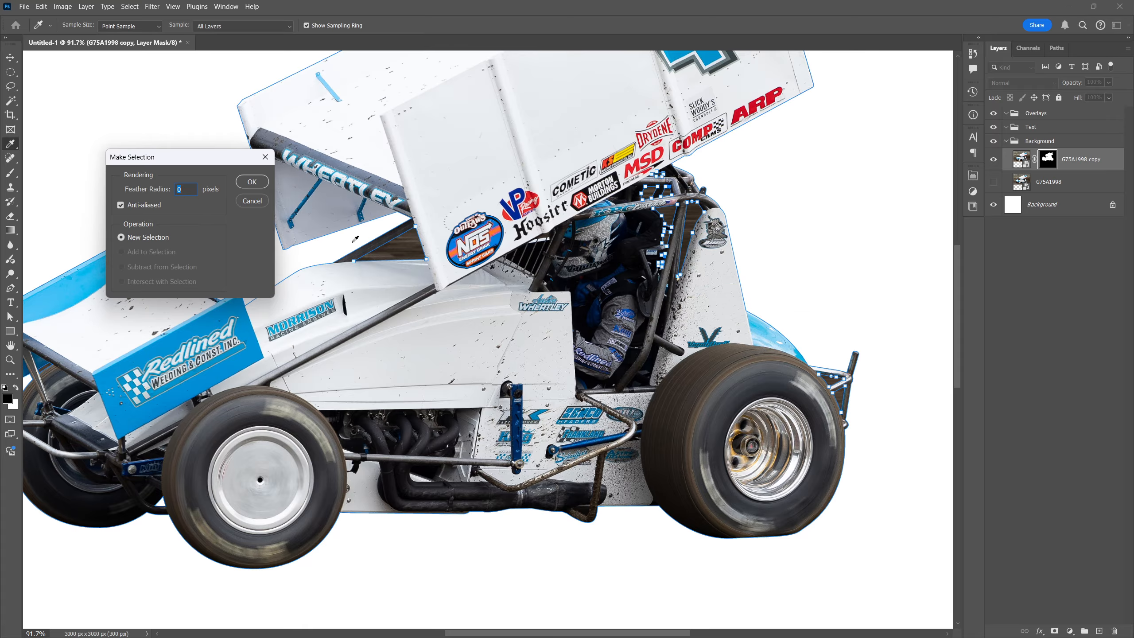
{"action": "left_click", "coordinate": [253, 182]}
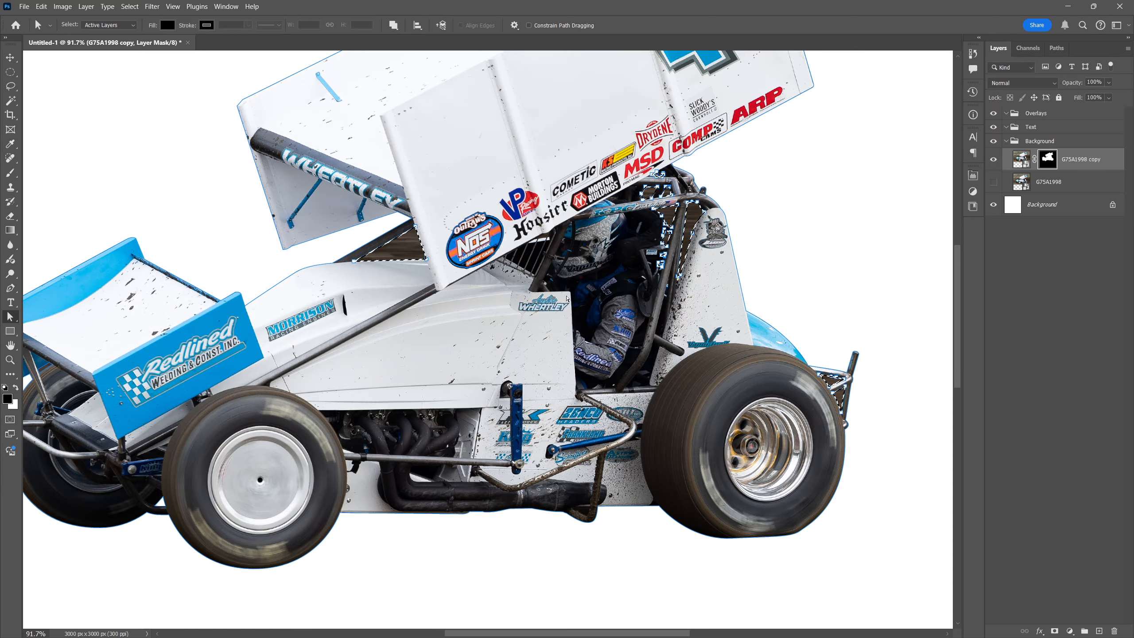
Step: Fill the selected openings with black on the copy's layer mask and deselect the work path
{"action": "left_click", "coordinate": [16, 388]}
{"action": "left_click", "coordinate": [1057, 48]}
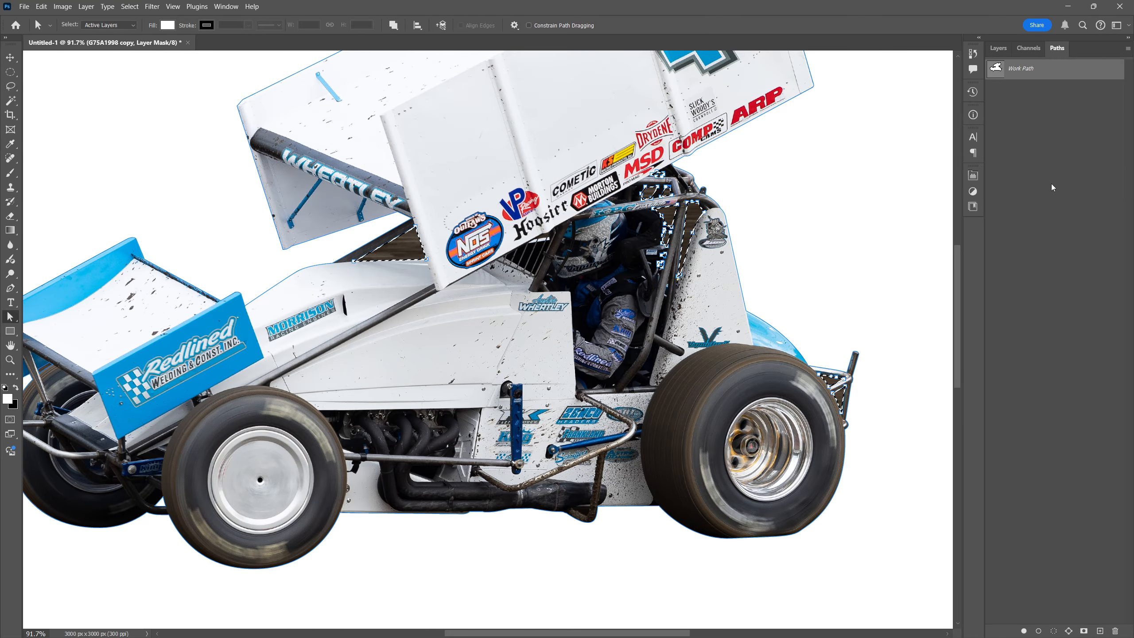
{"action": "left_click", "coordinate": [999, 47]}
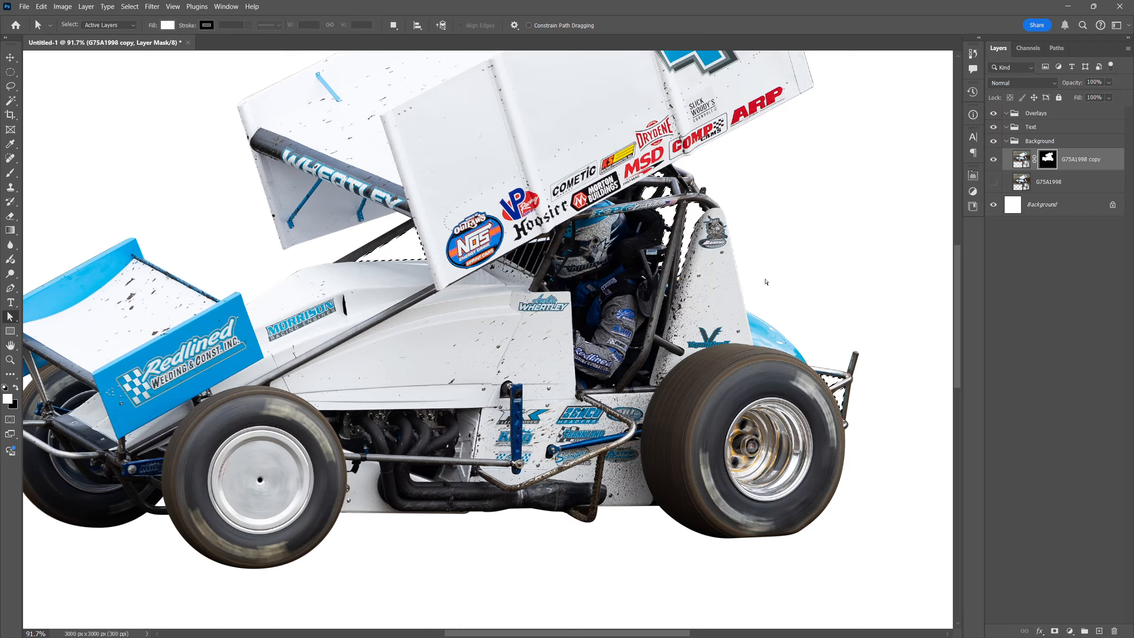
{"action": "scroll", "coordinate": [766, 282], "scroll_direction": "down", "scroll_amount": 2}
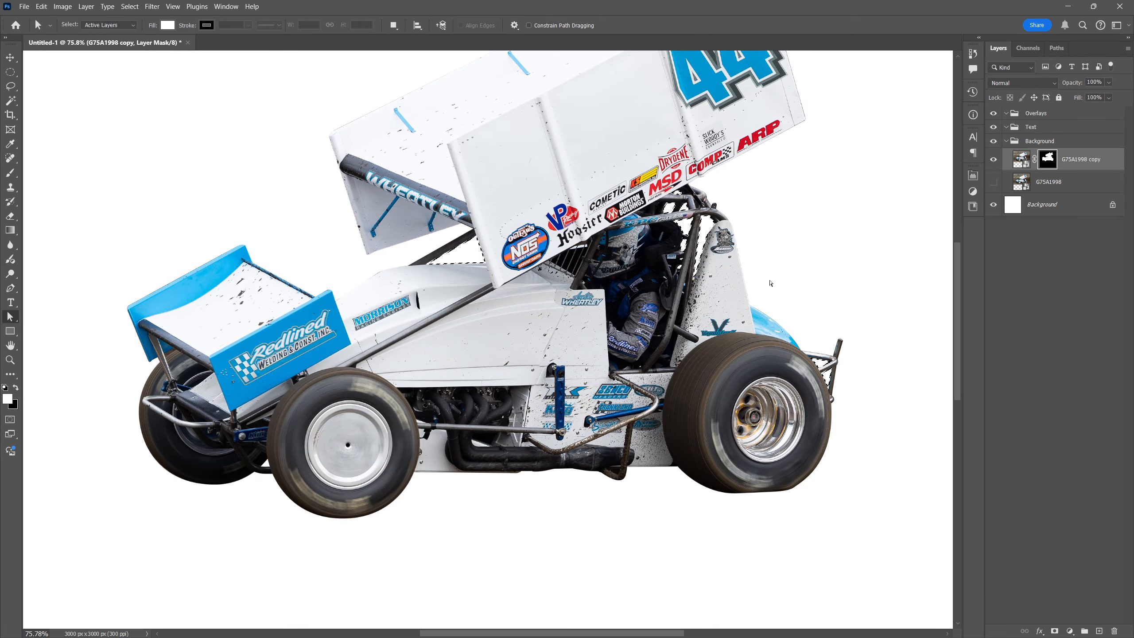
{"action": "scroll", "coordinate": [762, 288], "scroll_direction": "down", "scroll_amount": 3}
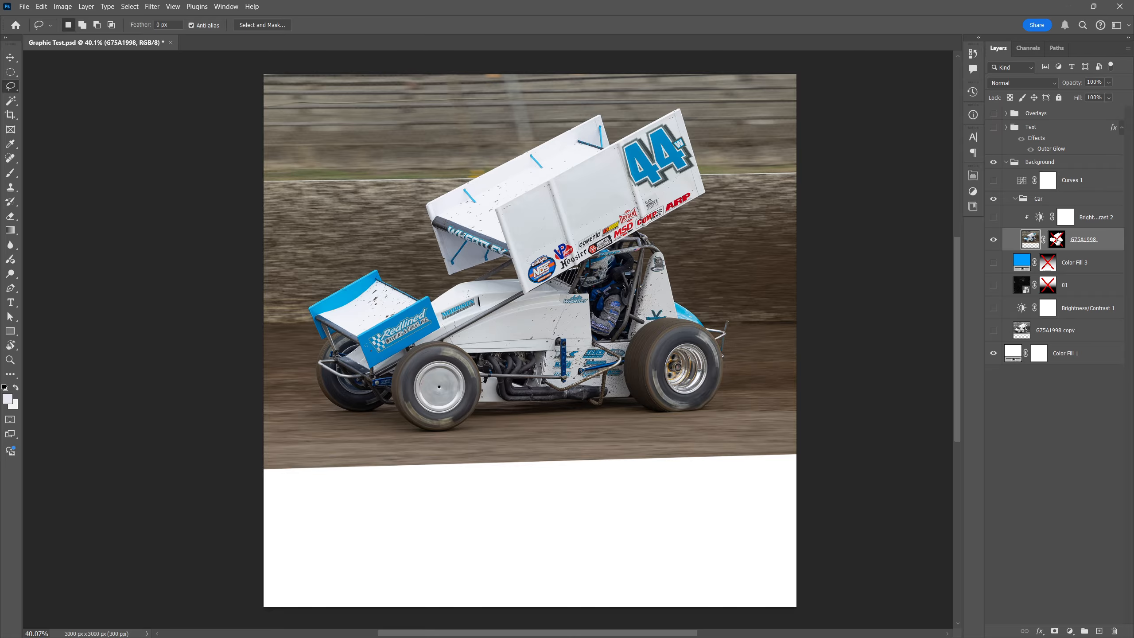
Step: Enable the G75A1998 car layer's mask in Graphic Test.psd and show the grayscale G75A1998 copy behind the car
{"action": "left_click", "coordinate": [1057, 239]}
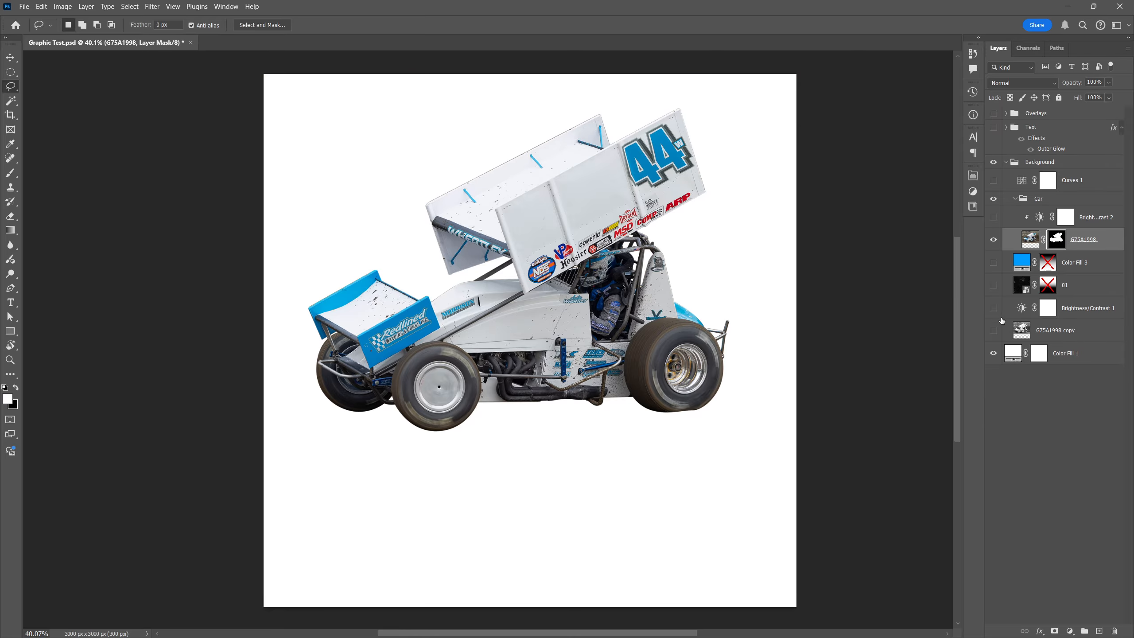
{"action": "left_click", "coordinate": [994, 331]}
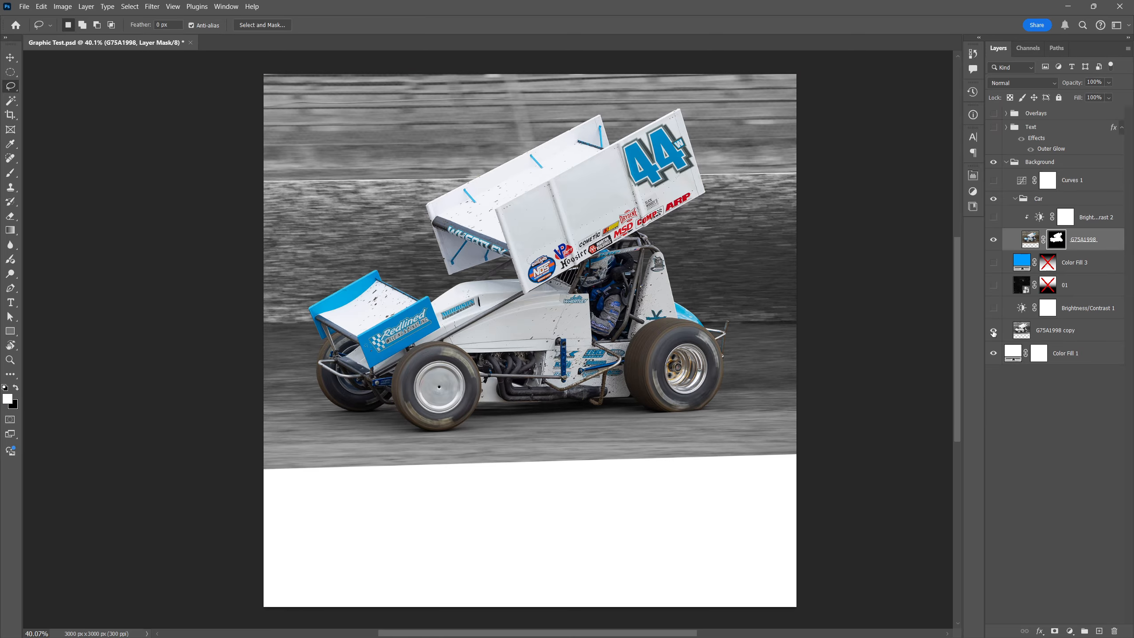
{"action": "left_click", "coordinate": [995, 240]}
{"action": "left_click", "coordinate": [994, 241]}
Step: Show the blue Color Fill 3 layer over the grayscale background and delete its layer mask
{"action": "left_click", "coordinate": [995, 264]}
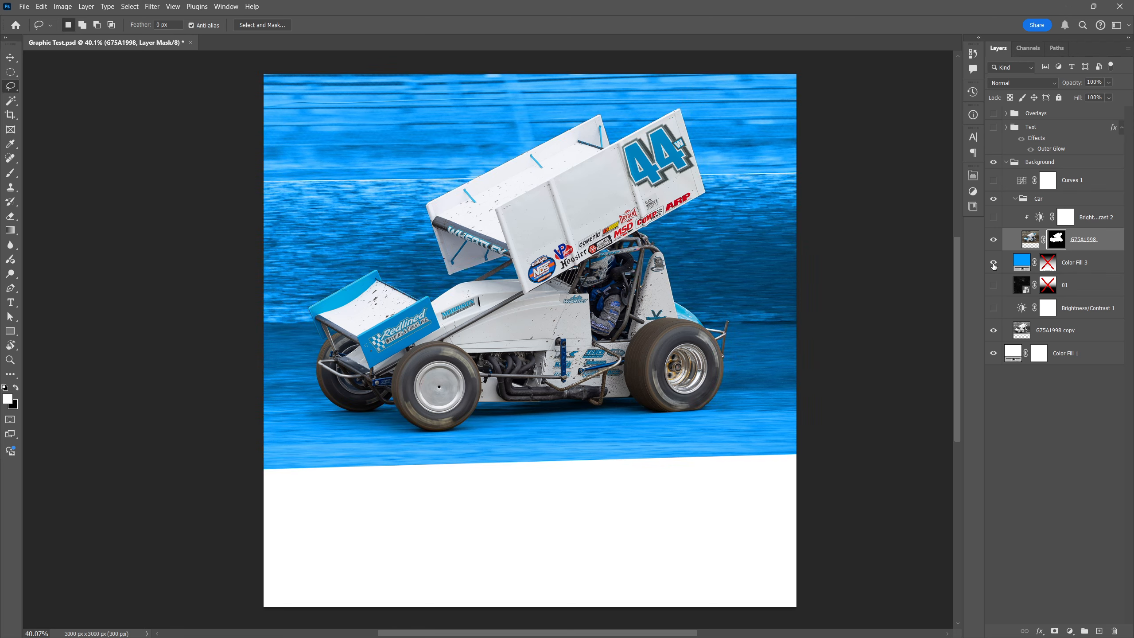
{"action": "left_click", "coordinate": [1049, 263], "text": "shift"}
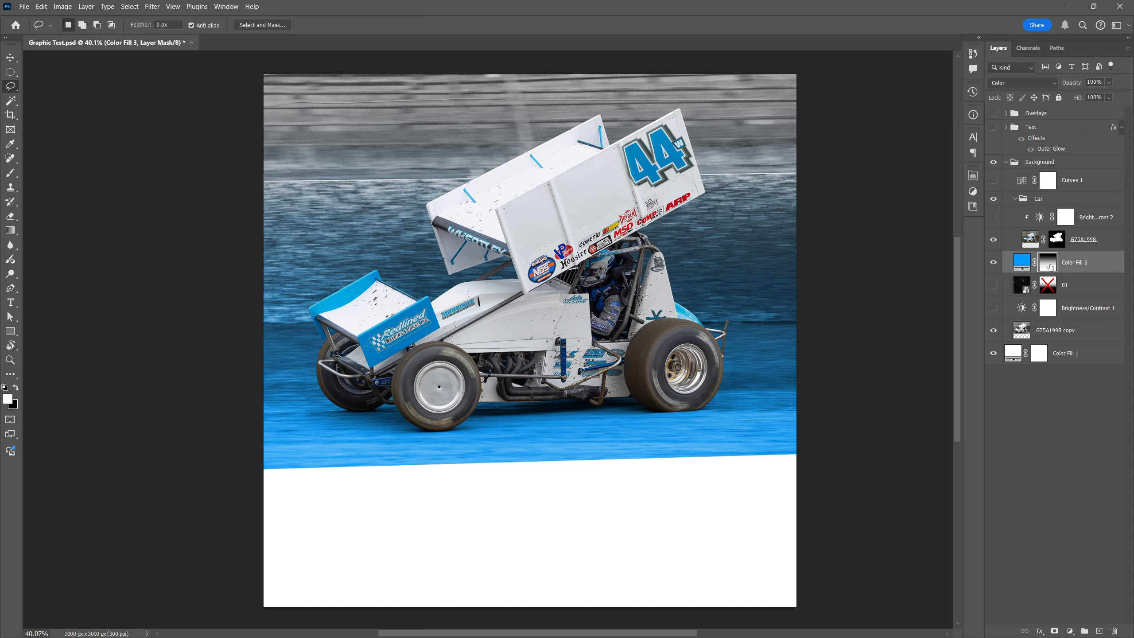
{"action": "right_click", "coordinate": [1051, 267]}
{"action": "left_click", "coordinate": [1051, 286]}
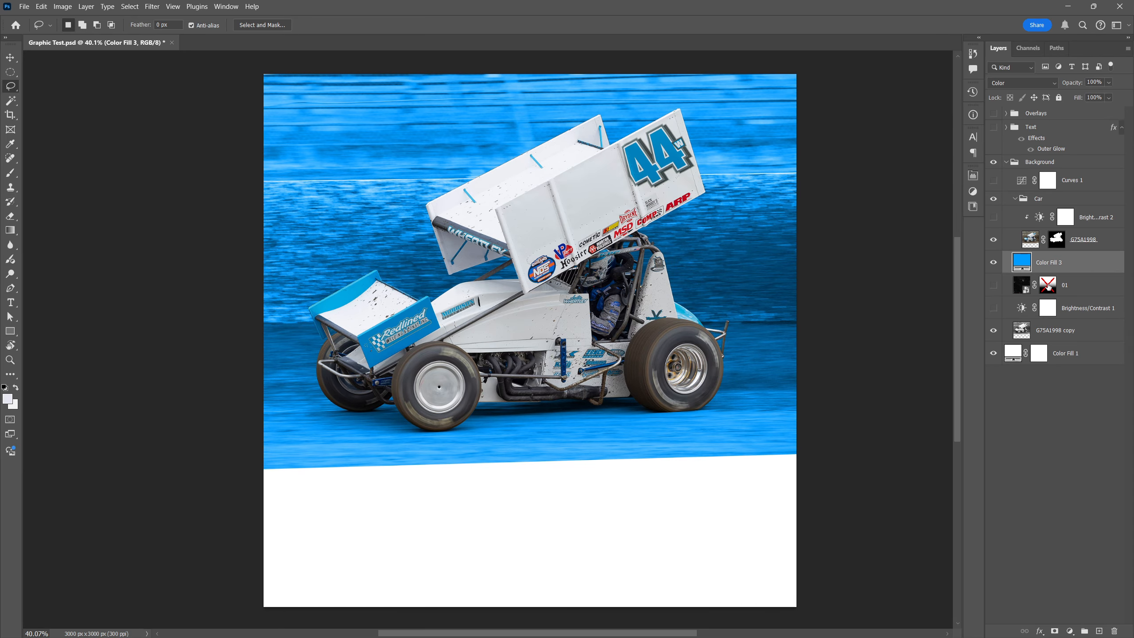
Step: Add a layer mask to Color Fill 3 and prepare a linear Gradient tool fading from black to transparent
{"action": "left_click", "coordinate": [1055, 630]}
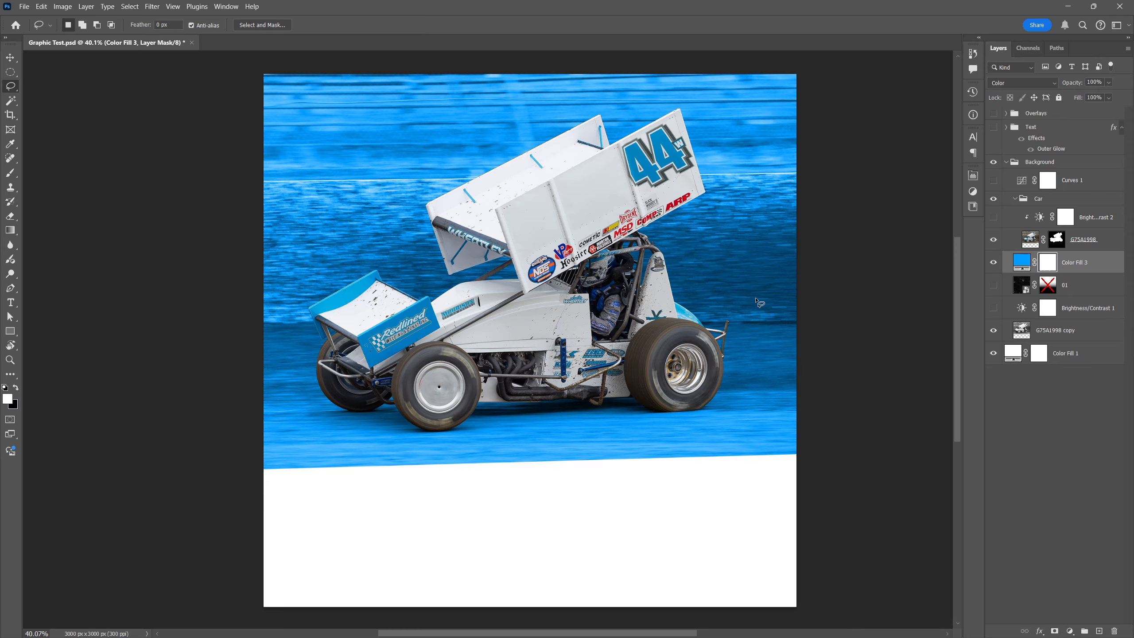
{"action": "left_click", "coordinate": [11, 230]}
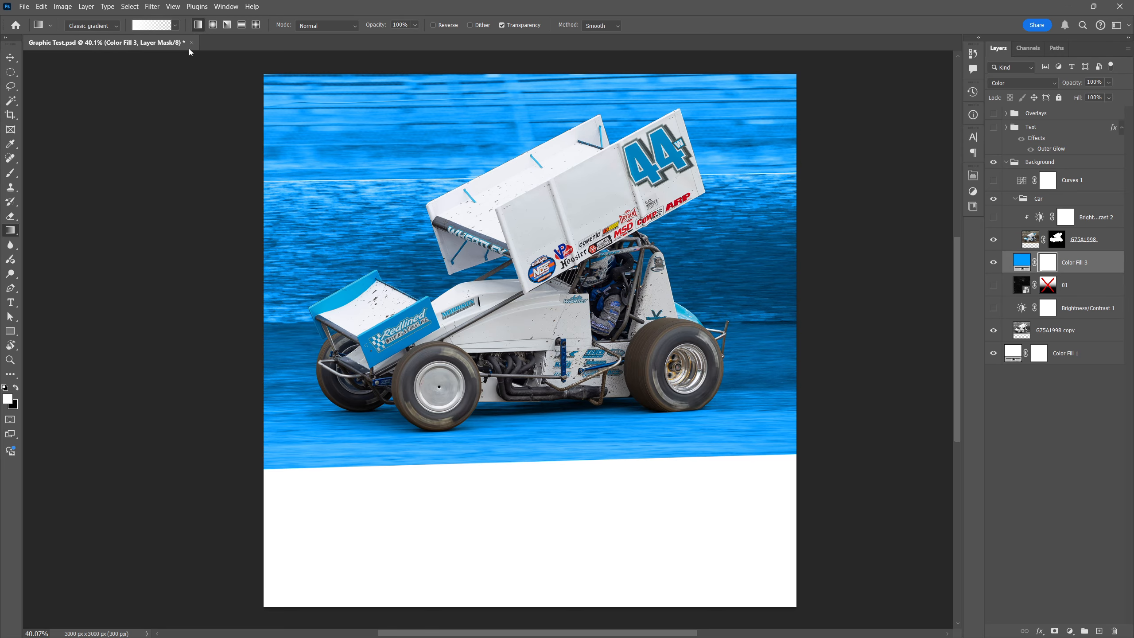
{"action": "left_click", "coordinate": [175, 25]}
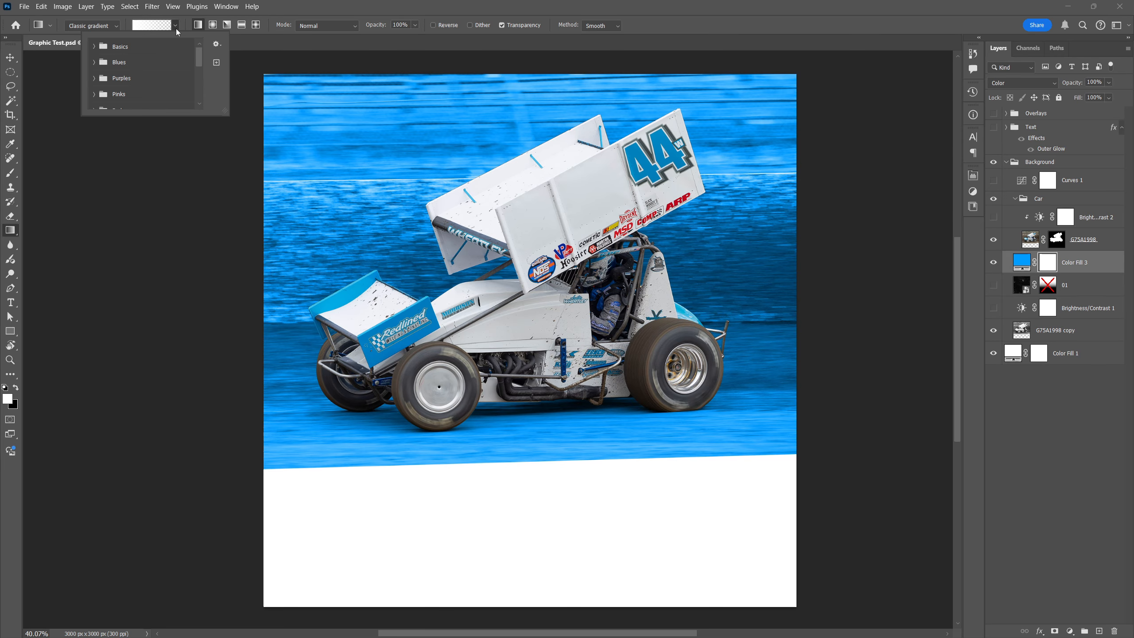
{"action": "left_click", "coordinate": [94, 46]}
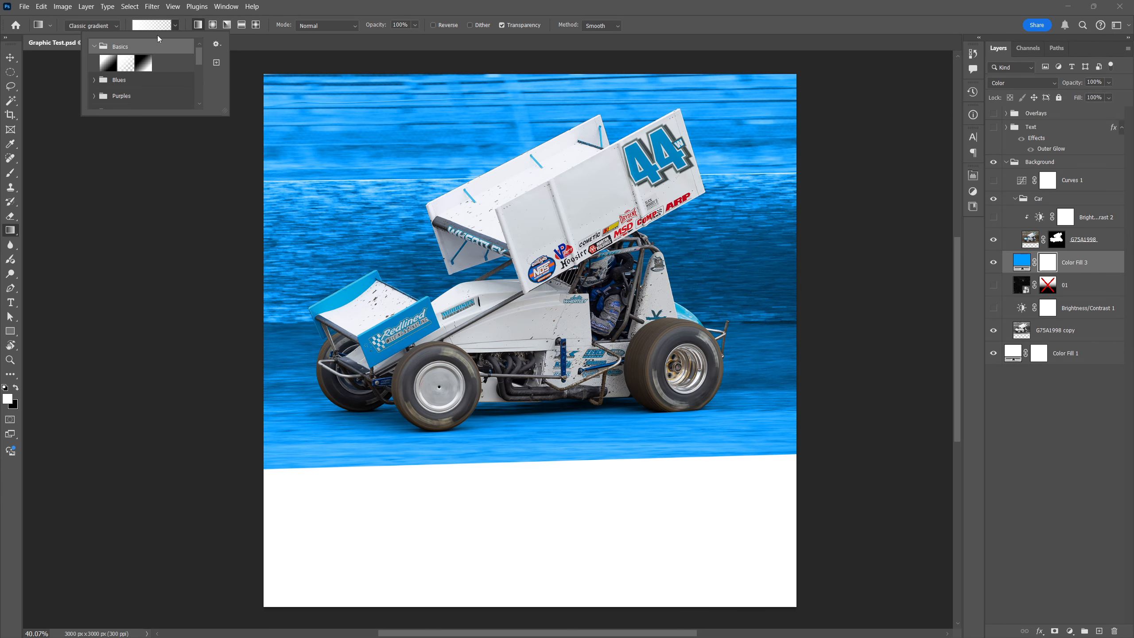
{"action": "left_click", "coordinate": [175, 25]}
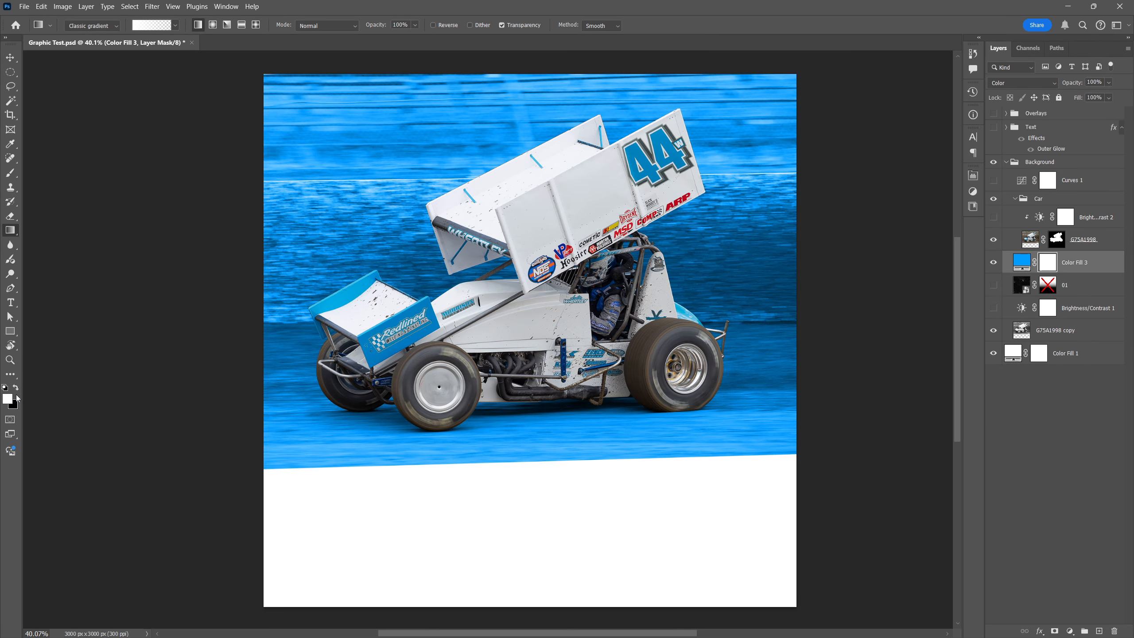
{"action": "key", "text": "x"}
{"action": "key", "text": "x"}
{"action": "key", "text": "x"}
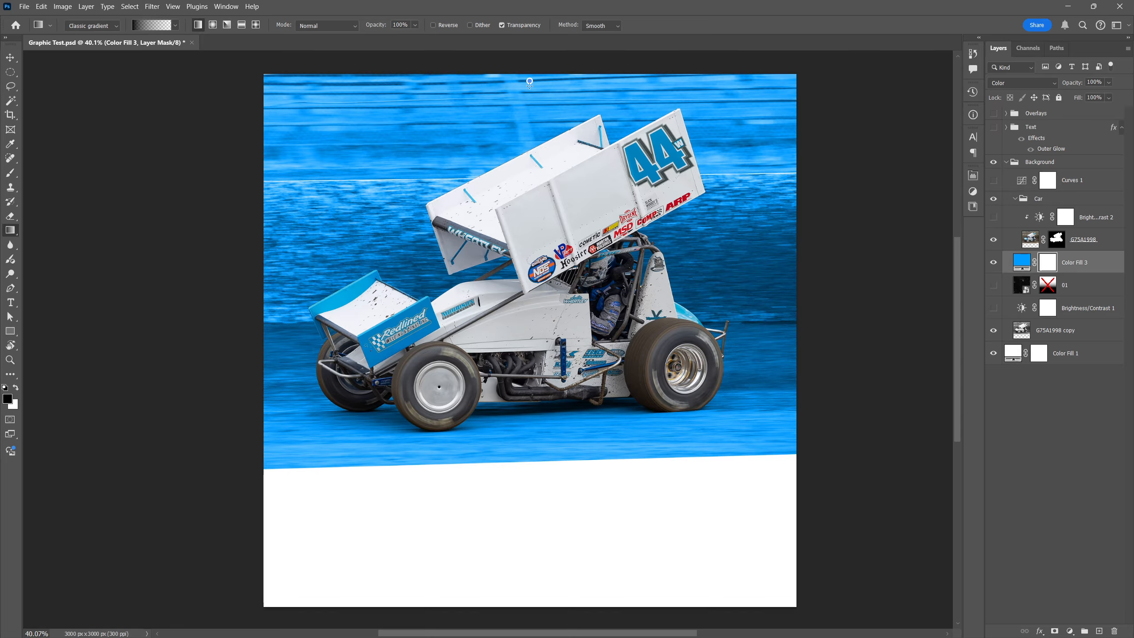
Step: Draw black-to-transparent gradients down the Color Fill 3 mask, from the upper canvas towards the ground below the car
{"action": "left_click_drag", "start_coordinate": [529, 81], "coordinate": [566, 387]}
{"action": "left_click_drag", "start_coordinate": [579, 446], "coordinate": [582, 445]}
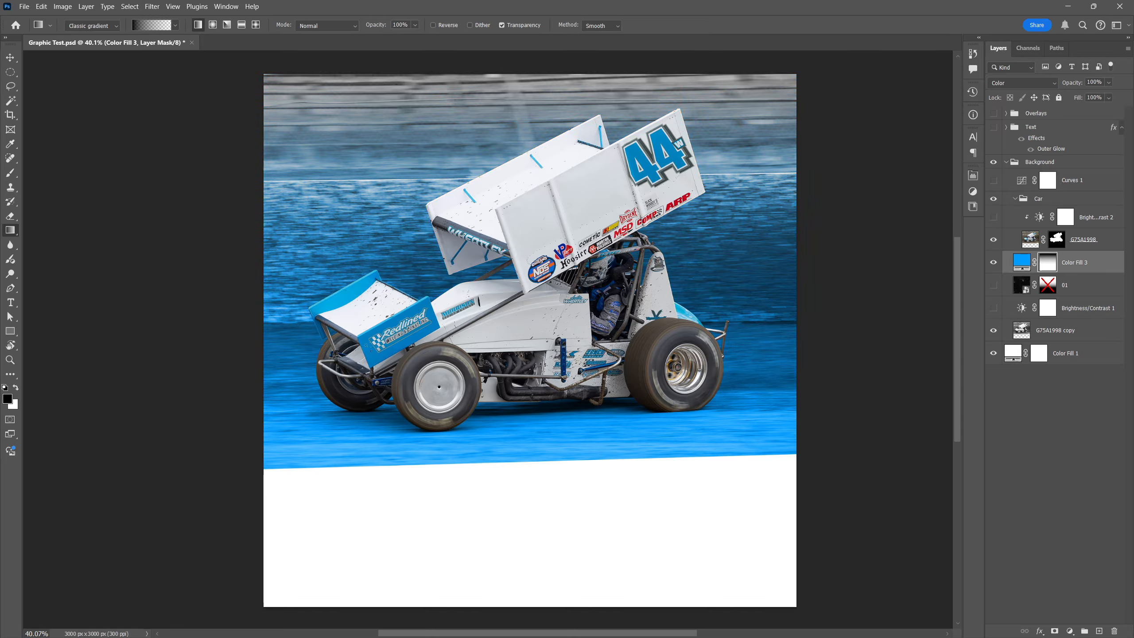
{"action": "left_click_drag", "start_coordinate": [524, 129], "coordinate": [580, 458]}
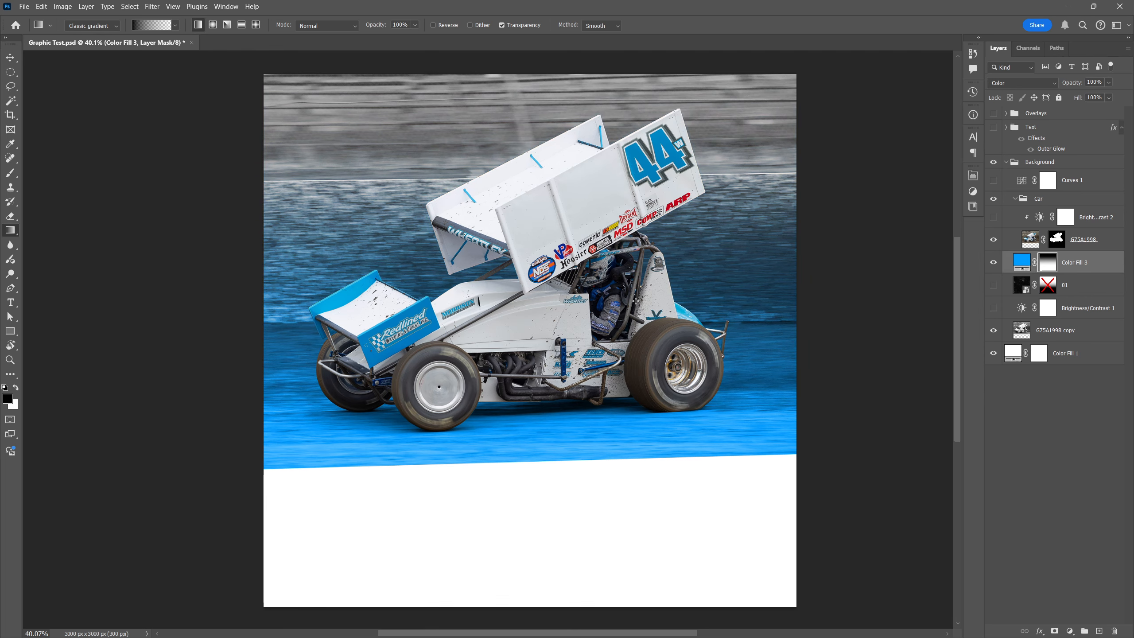
{"action": "key", "text": "l"}
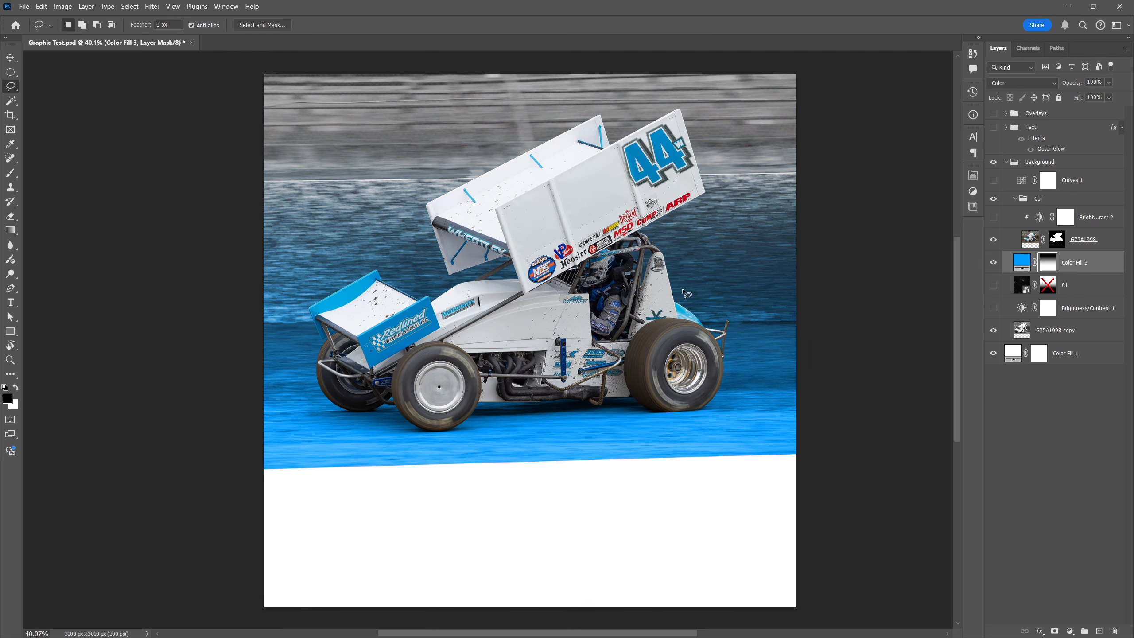
Step: Show the 01 texture layer with its gradient mask enabled, and show the Brightness/Contrast 1 adjustment beneath it
{"action": "left_click", "coordinate": [994, 285]}
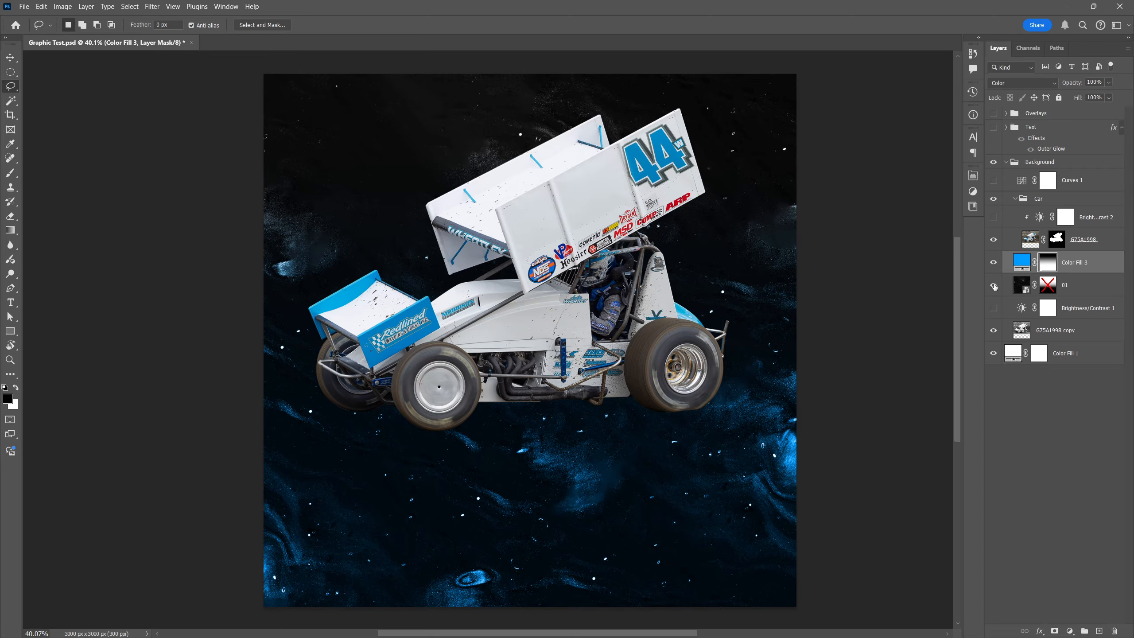
{"action": "left_click", "coordinate": [1051, 287]}
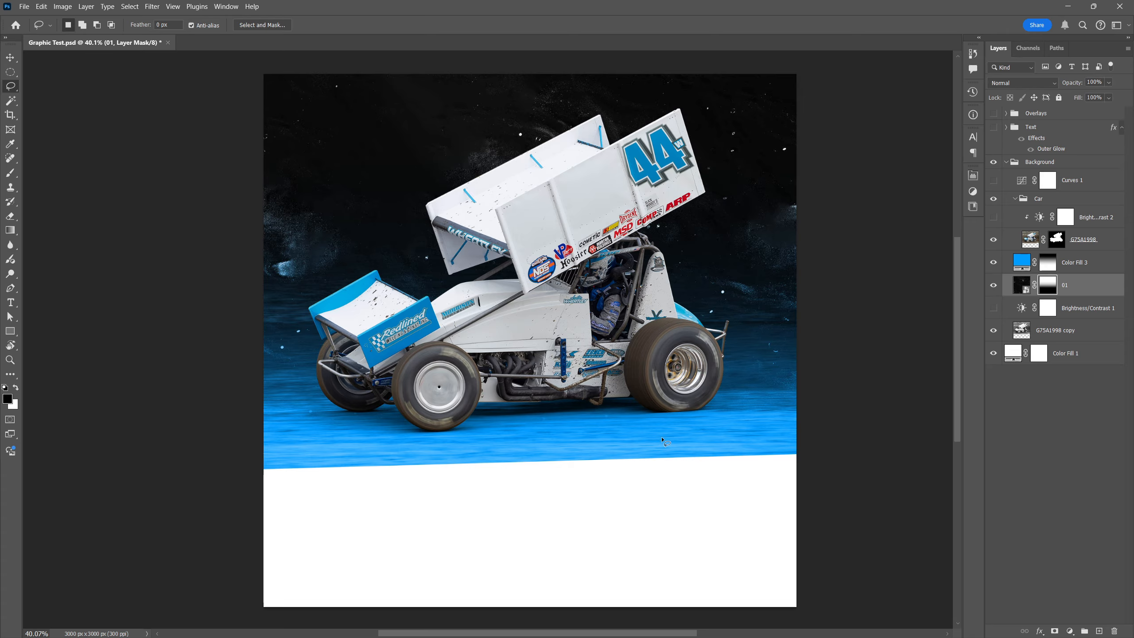
{"action": "left_click", "coordinate": [994, 308]}
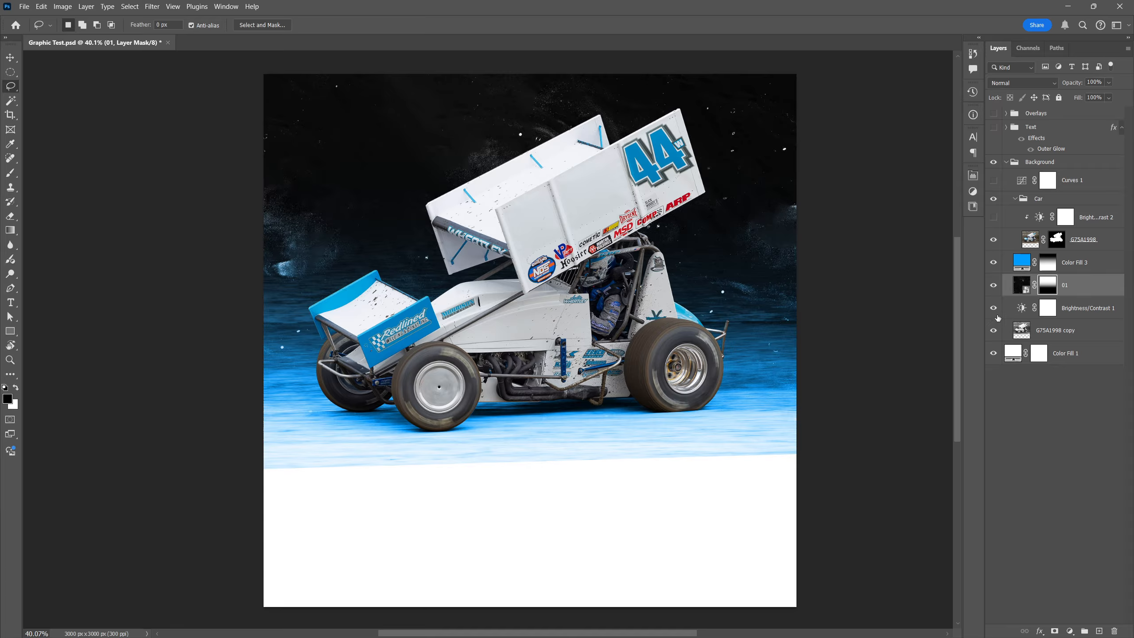
{"action": "left_click", "coordinate": [994, 284]}
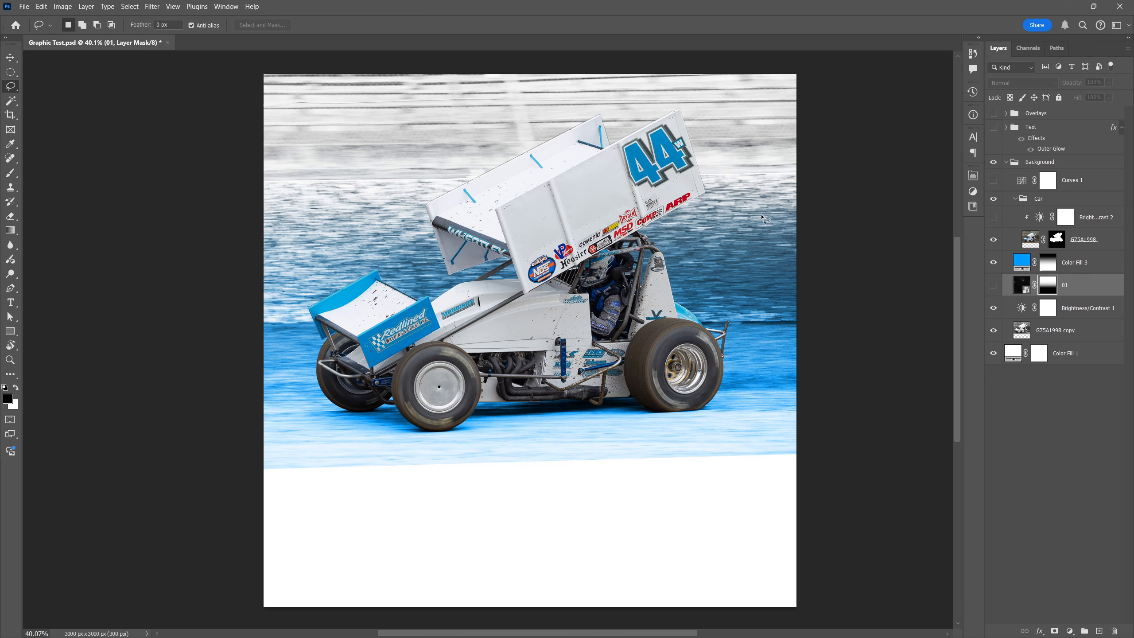
{"action": "left_click", "coordinate": [994, 286]}
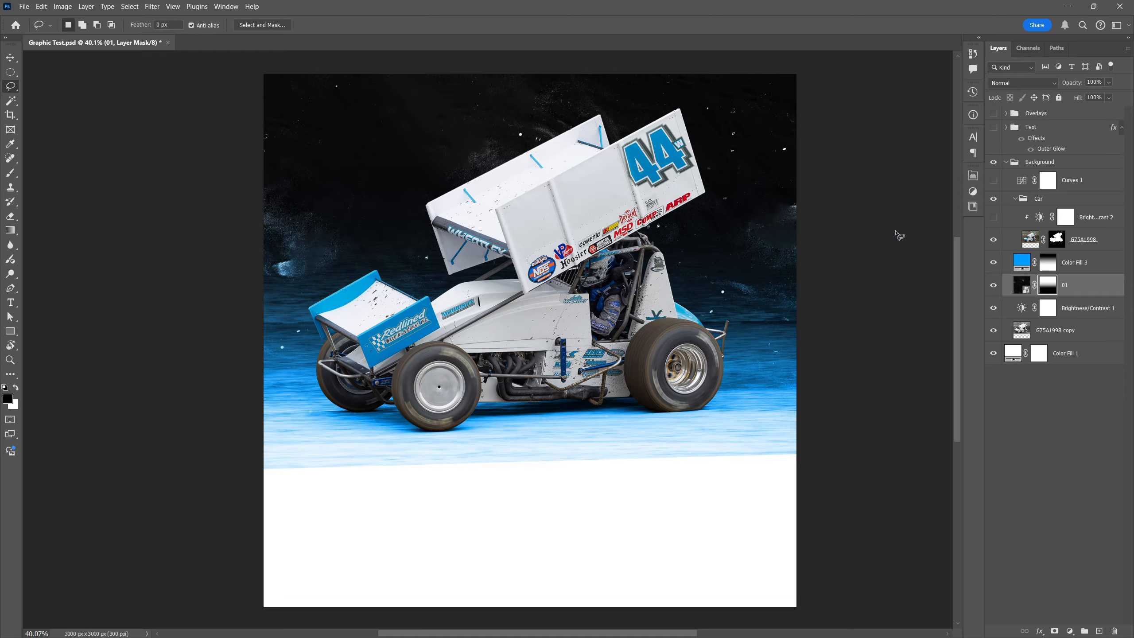
Step: Show the Brightness/Contrast 2 adjustment clipped to the car layer and collapse the Car group
{"action": "left_click", "coordinate": [994, 218]}
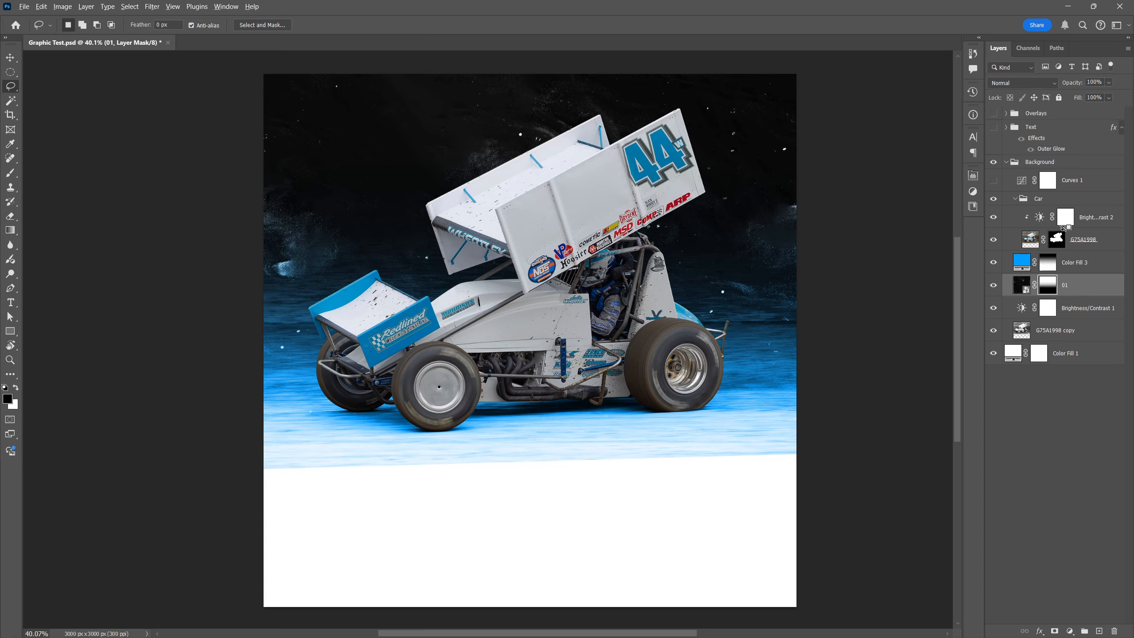
{"action": "left_click", "coordinate": [1064, 229], "text": "alt"}
{"action": "left_click", "coordinate": [1064, 227], "text": "alt"}
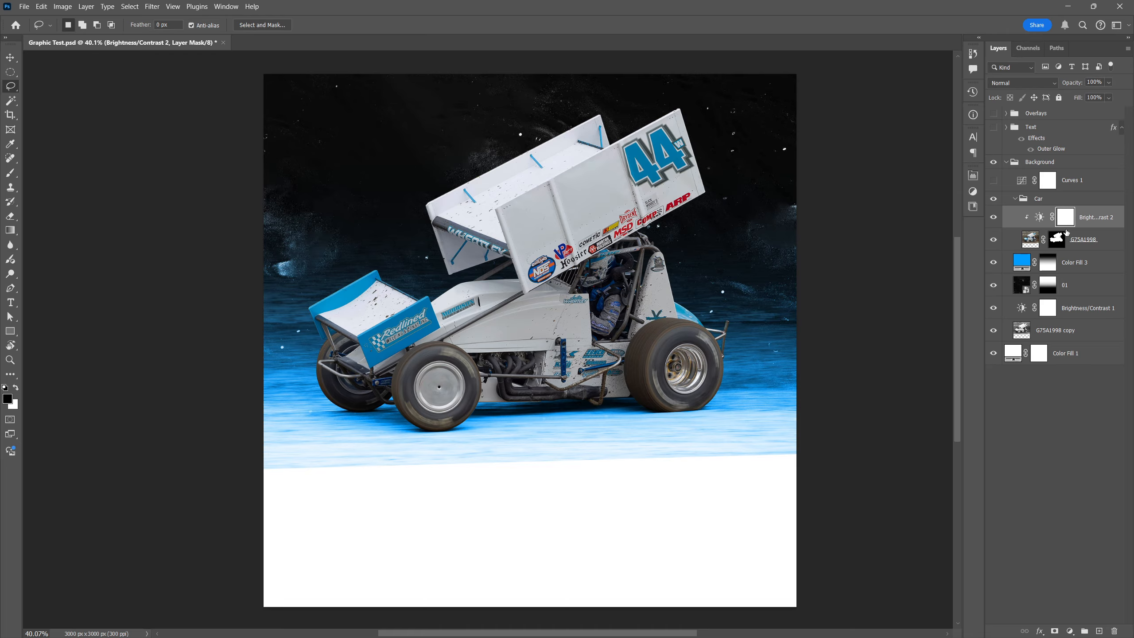
{"action": "left_click", "coordinate": [1016, 199]}
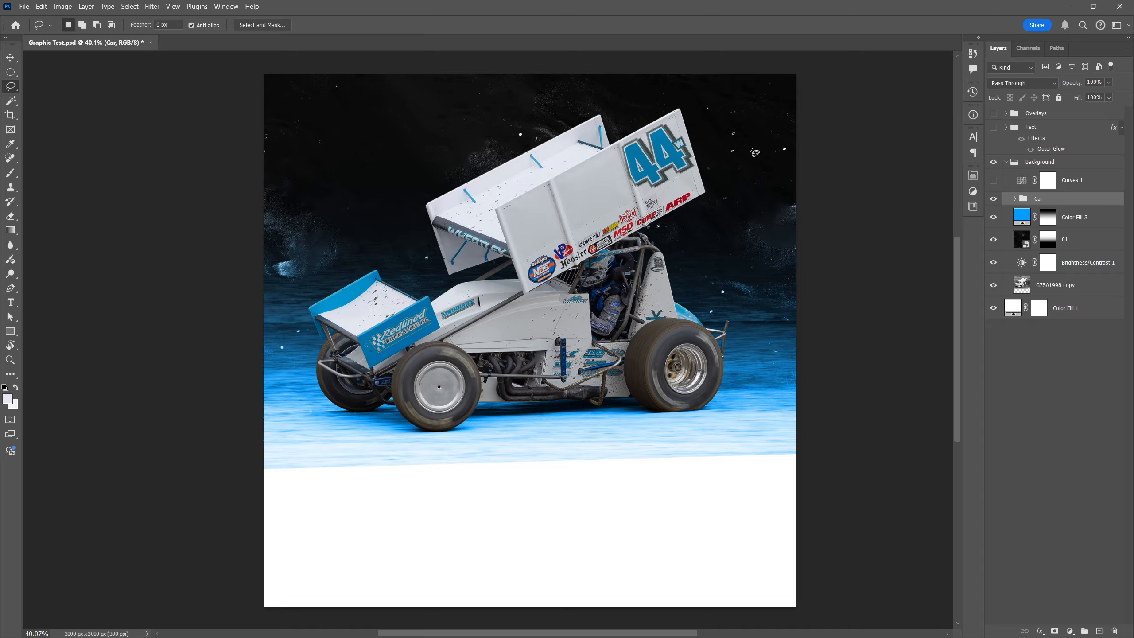
Step: Show the Curves 1 adjustment above the Car group and check its effect on the car
{"action": "left_click", "coordinate": [993, 181]}
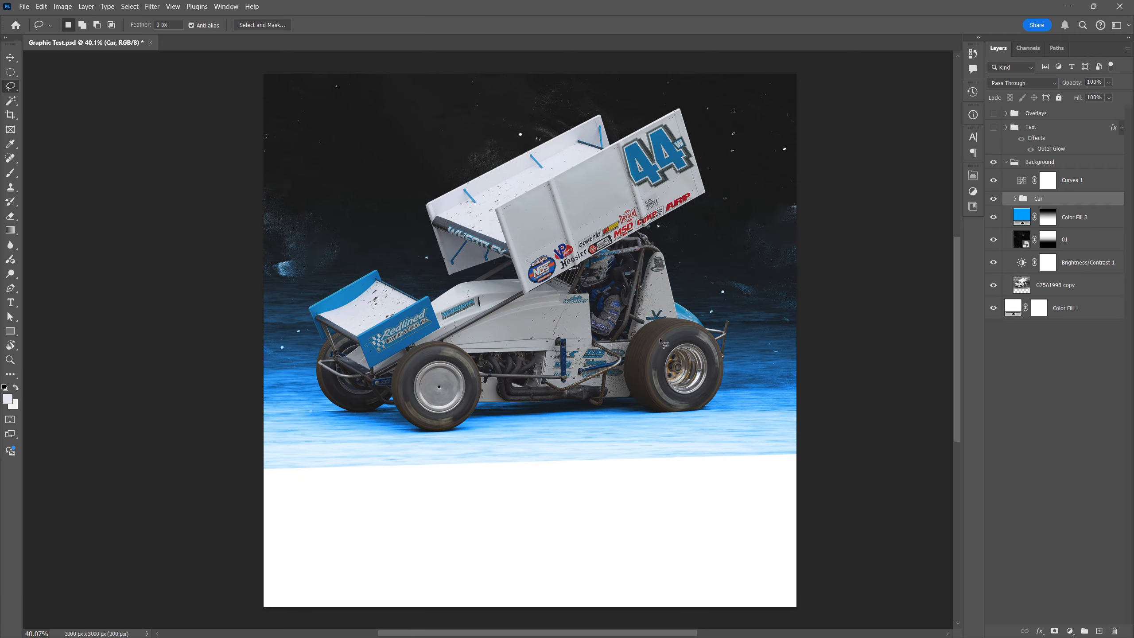
{"action": "scroll", "coordinate": [614, 277], "scroll_direction": "up", "scroll_amount": 3}
{"action": "scroll", "coordinate": [614, 277], "scroll_direction": "down", "scroll_amount": 4}
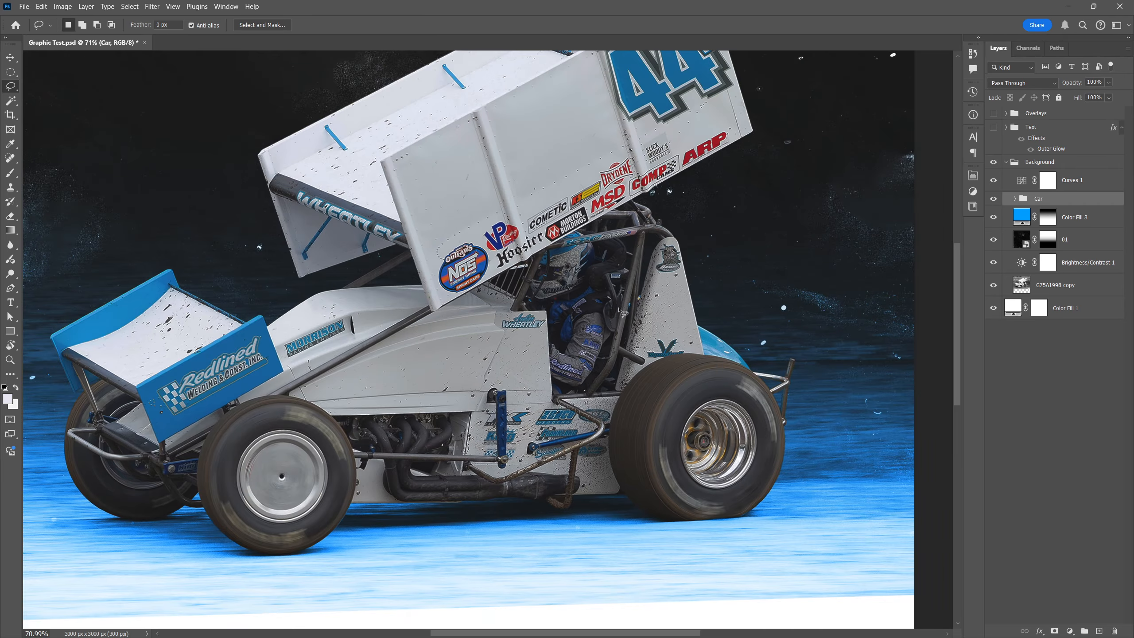
{"action": "scroll", "coordinate": [692, 403], "scroll_direction": "up", "scroll_amount": 1}
{"action": "scroll", "coordinate": [692, 403], "scroll_direction": "down", "scroll_amount": 3}
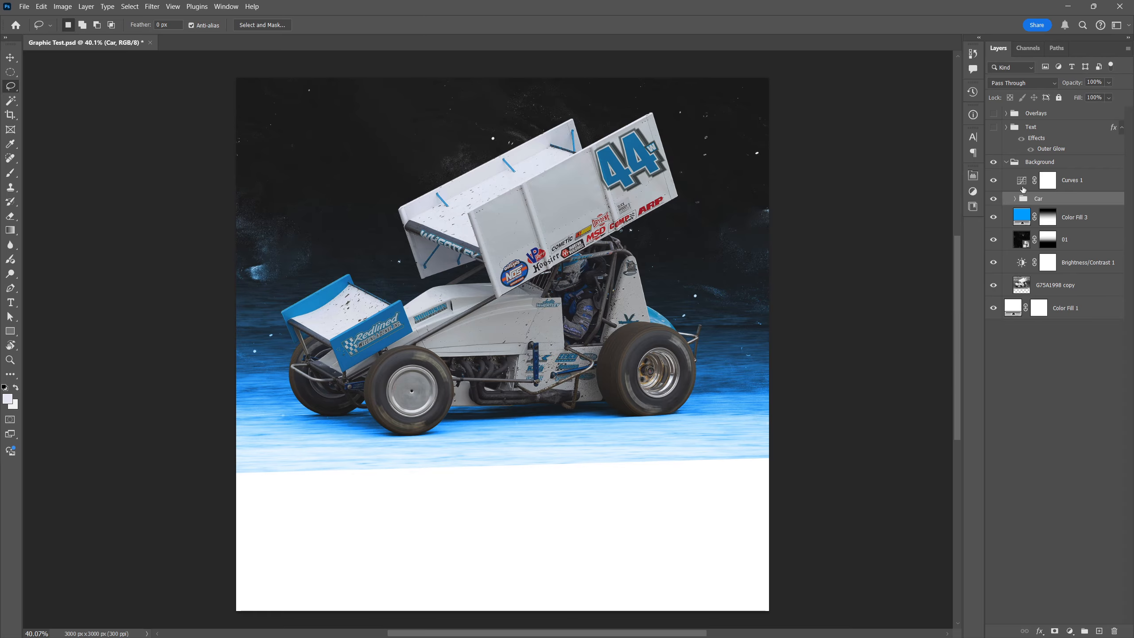
Step: Examine the Curves 1 adjustment's curve and the available adjustment layer types
{"action": "double_click", "coordinate": [1021, 183]}
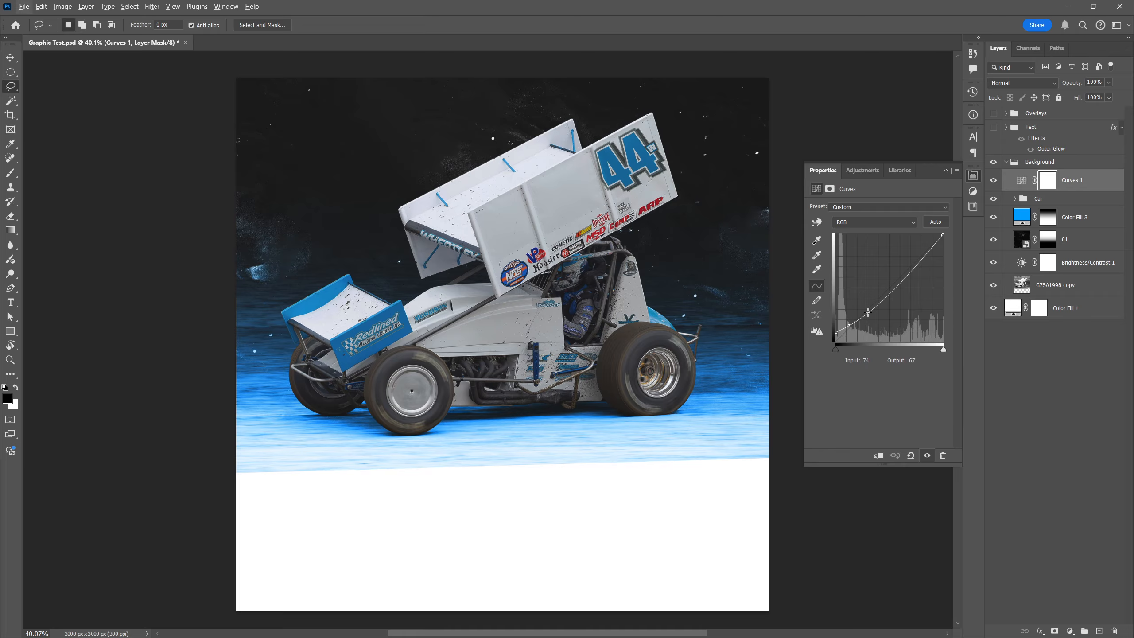
{"action": "left_click", "coordinate": [947, 171]}
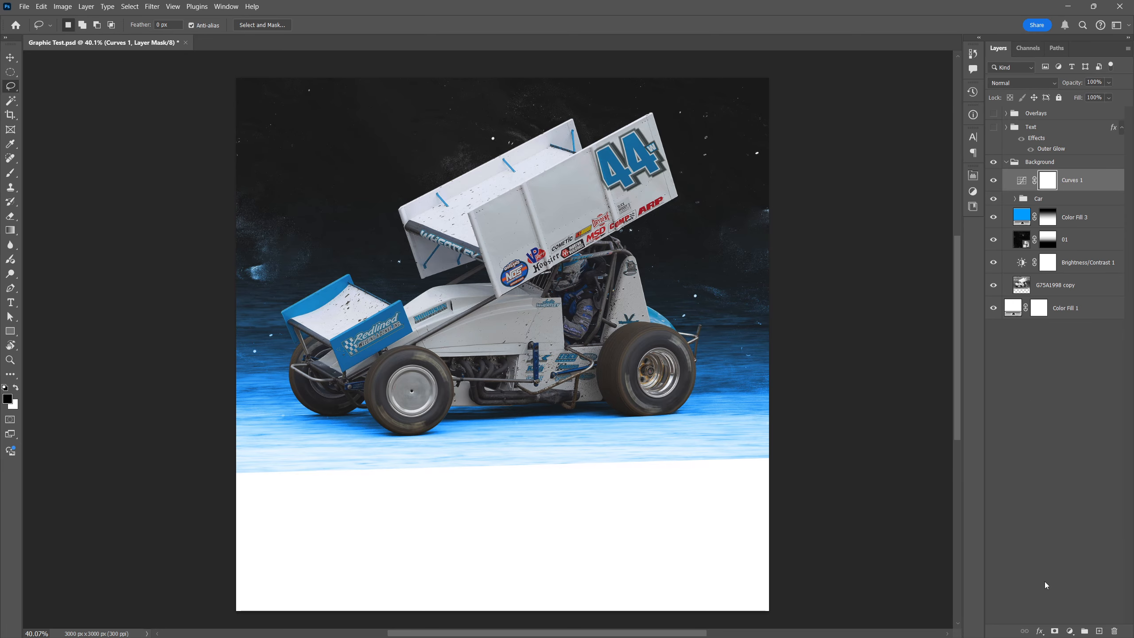
{"action": "left_click", "coordinate": [1070, 631]}
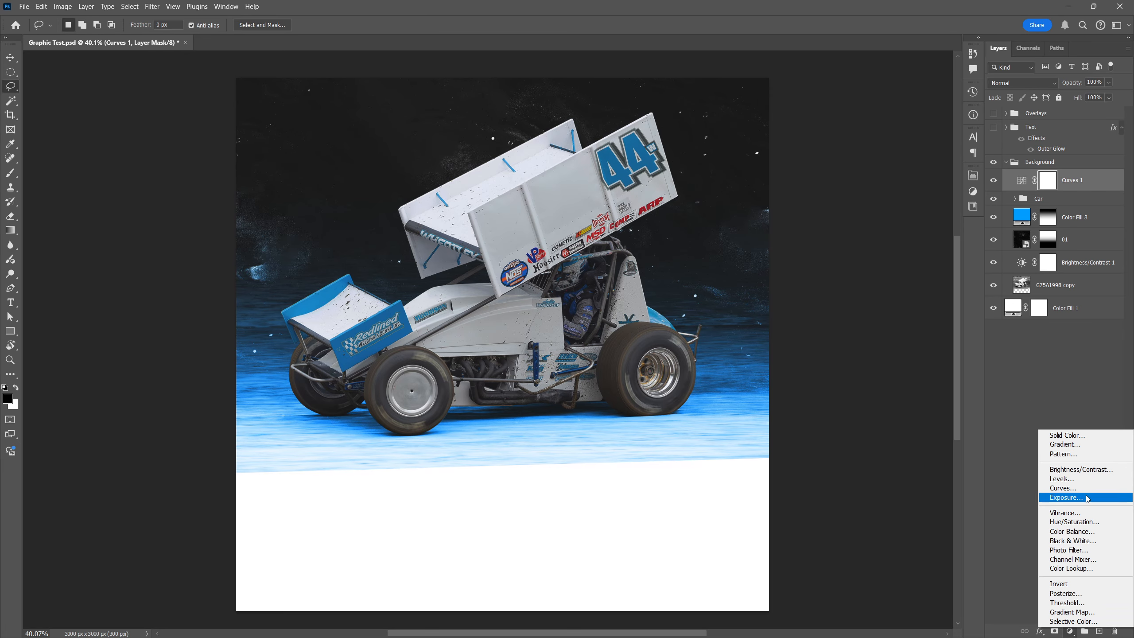
{"action": "left_click", "coordinate": [1061, 378]}
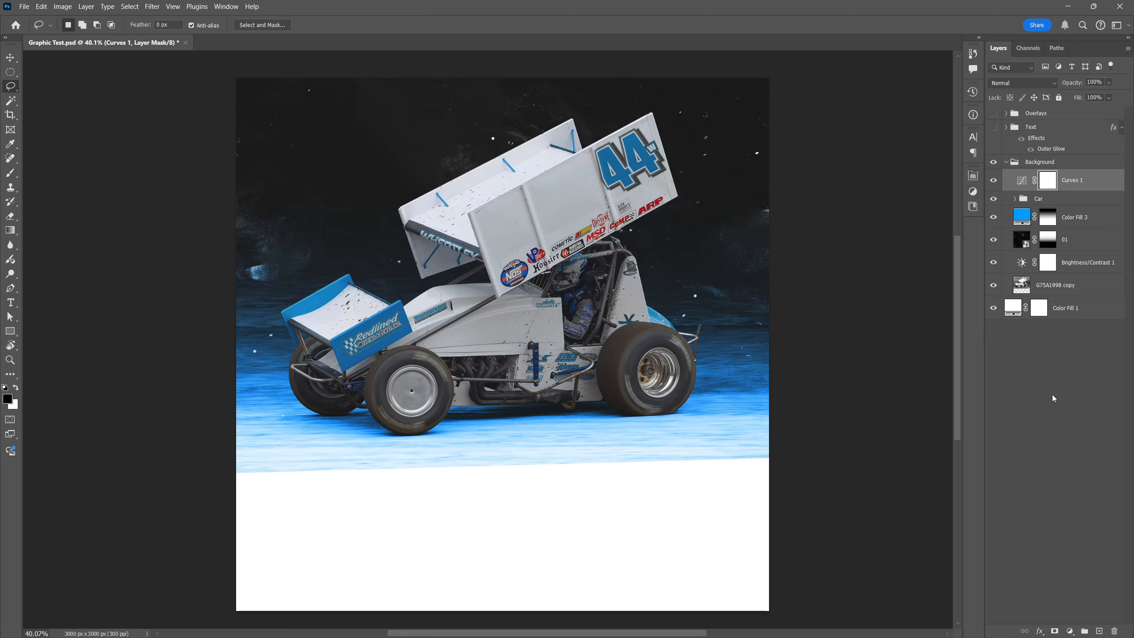
Step: Collapse the Background group and add a "Race Day" text layer in the Text group, on the white area below the car
{"action": "left_click", "coordinate": [1007, 163]}
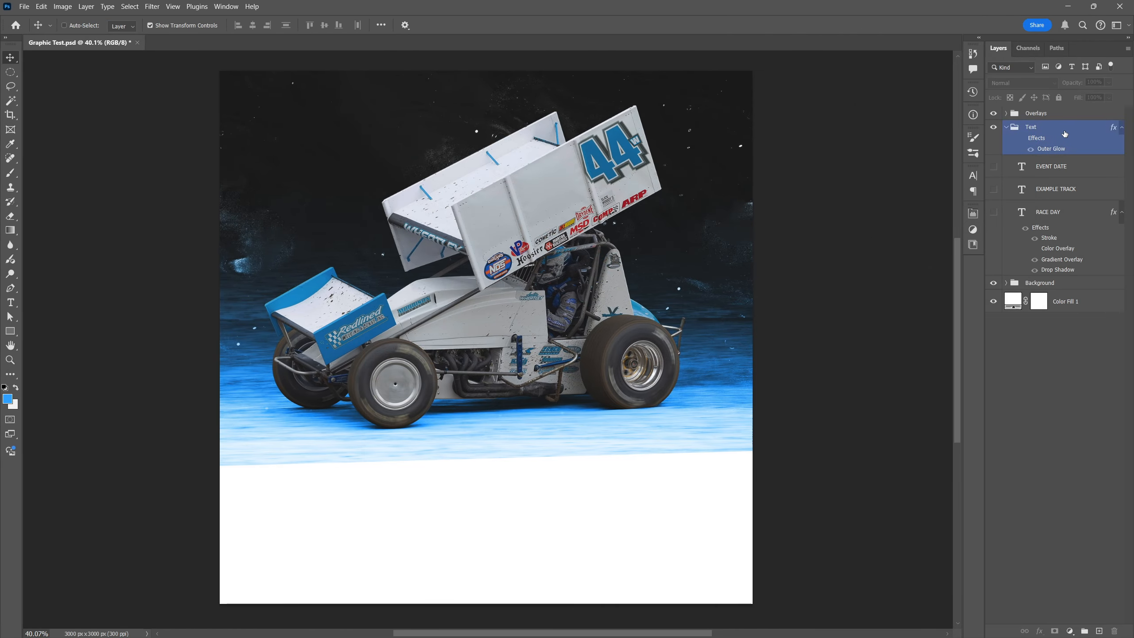
{"action": "left_click", "coordinate": [1064, 130]}
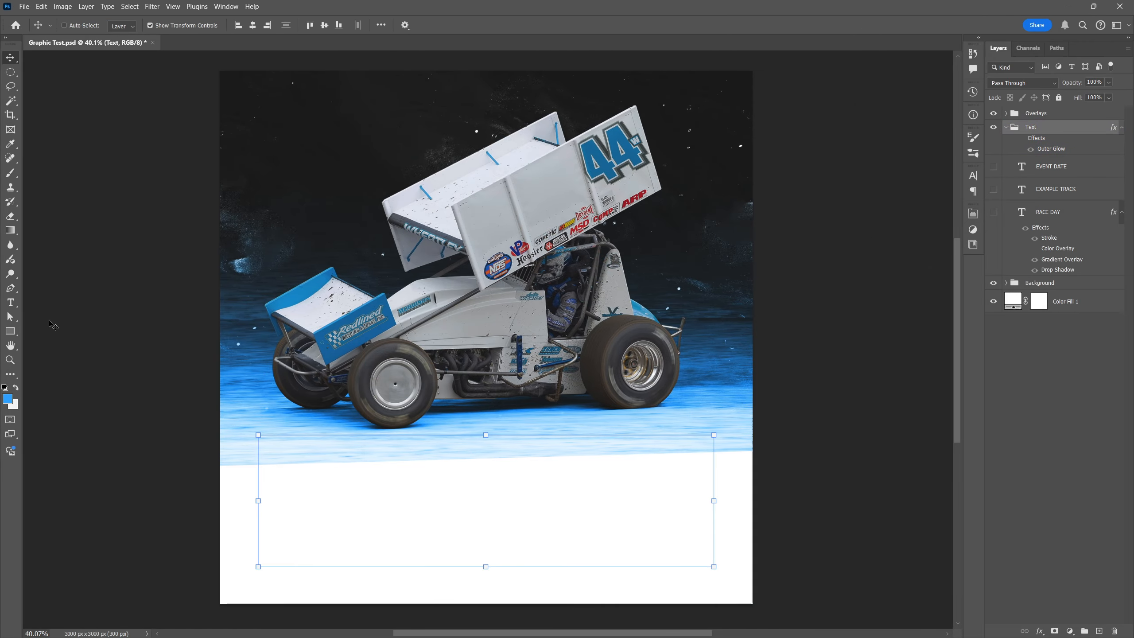
{"action": "left_click", "coordinate": [10, 303]}
{"action": "scroll", "coordinate": [420, 474], "scroll_direction": "down", "scroll_amount": 1}
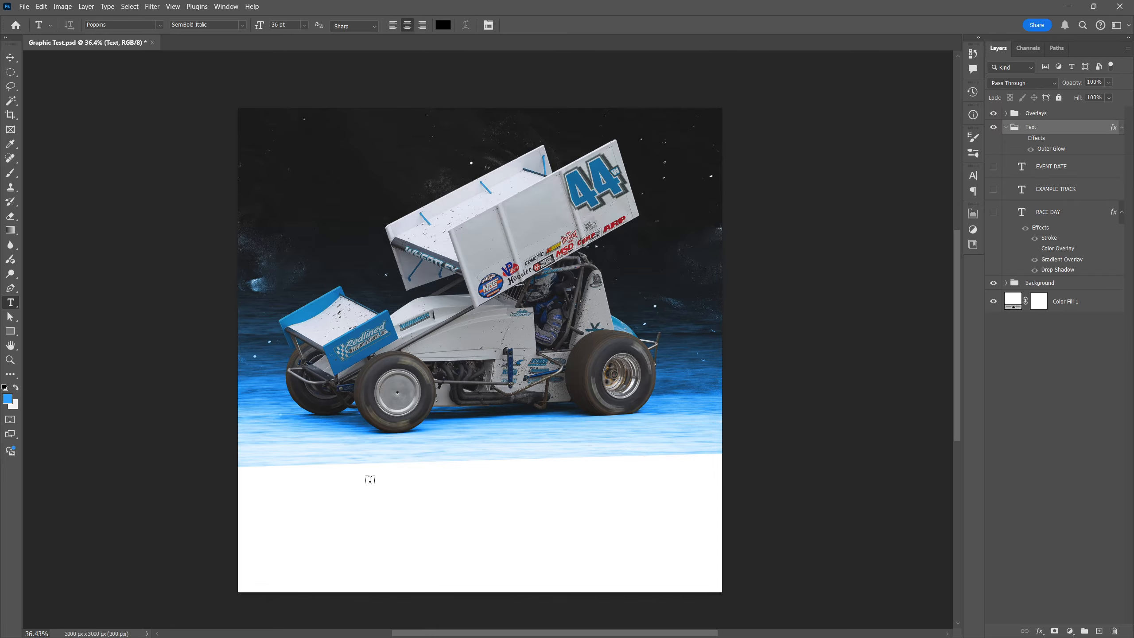
{"action": "left_click", "coordinate": [370, 482]}
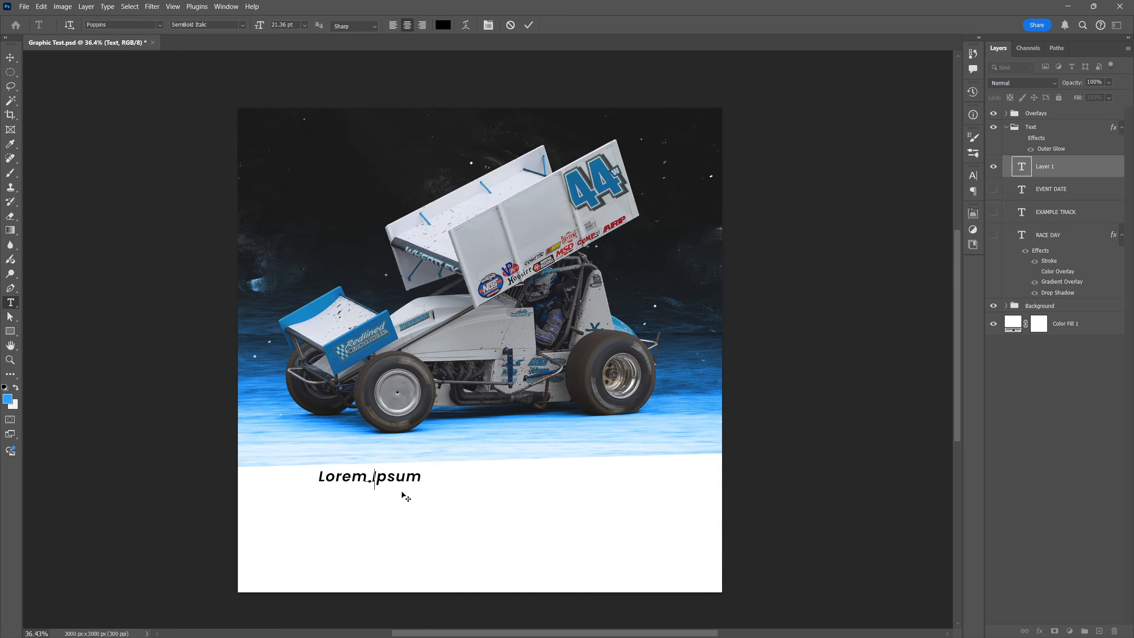
{"action": "type", "text": "Race Day"}
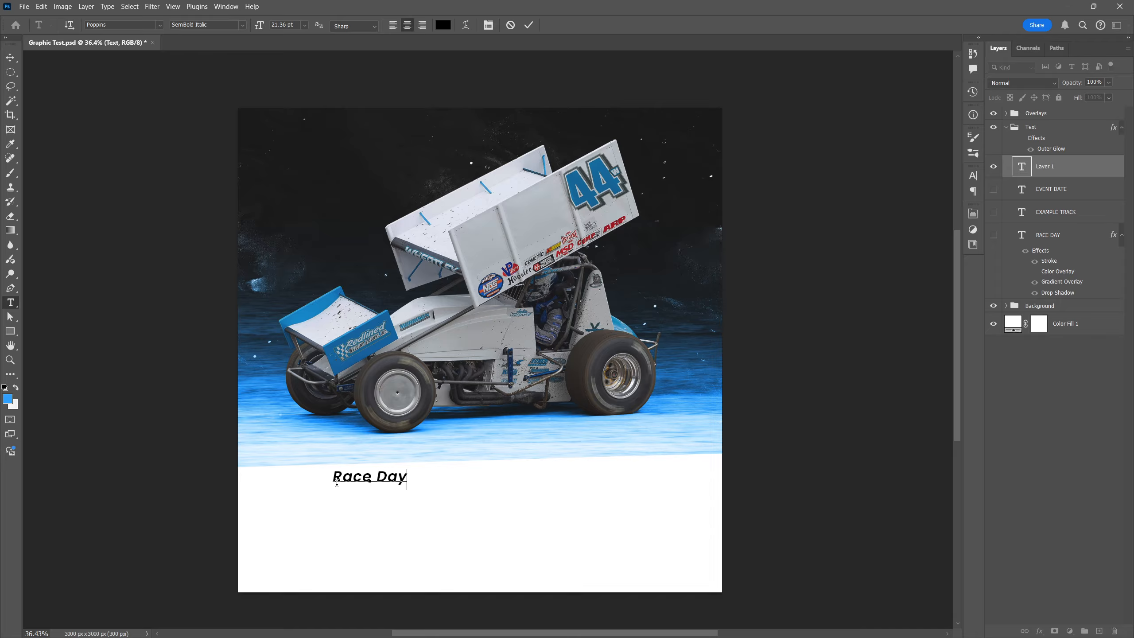
Step: Set the Race Day text to the Grand Wilson Sans font at 73 pt
{"action": "left_click_drag", "start_coordinate": [337, 480], "coordinate": [440, 466]}
{"action": "left_click", "coordinate": [157, 25]}
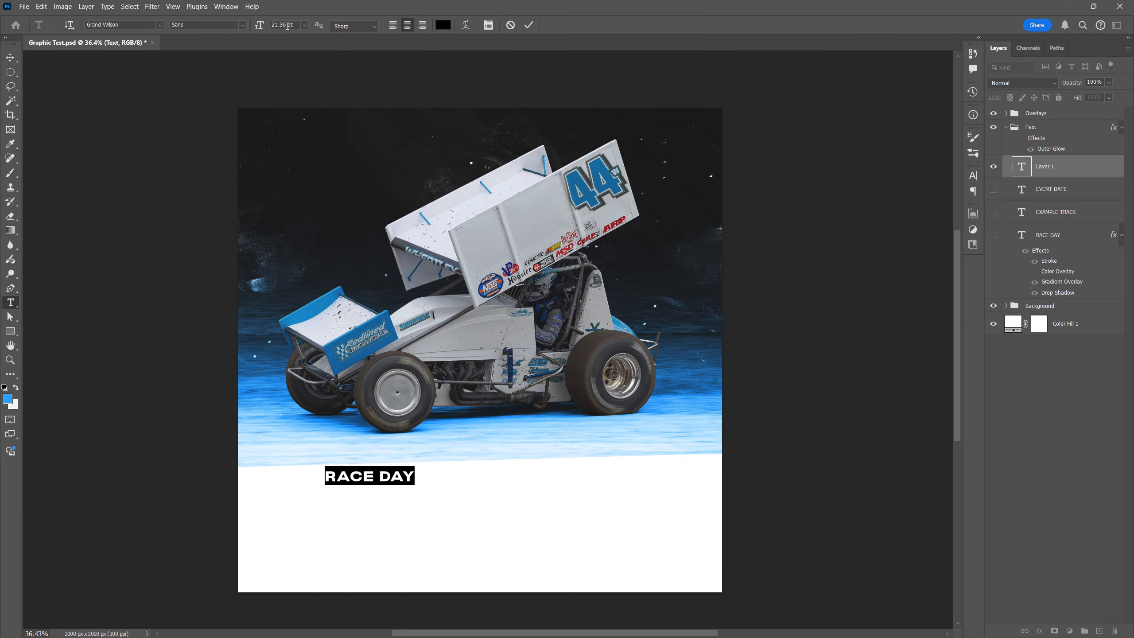
{"action": "left_click_drag", "start_coordinate": [287, 25], "coordinate": [271, 27]}
{"action": "type", "text": "150"}
{"action": "key", "text": "Return"}
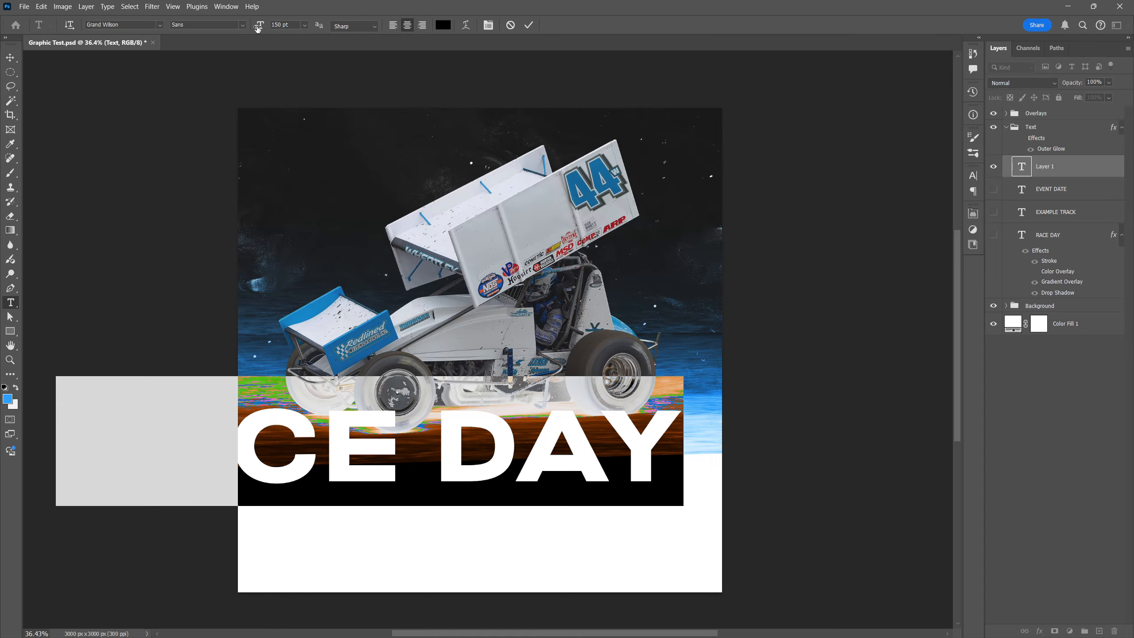
{"action": "left_click_drag", "start_coordinate": [258, 28], "coordinate": [211, 47]}
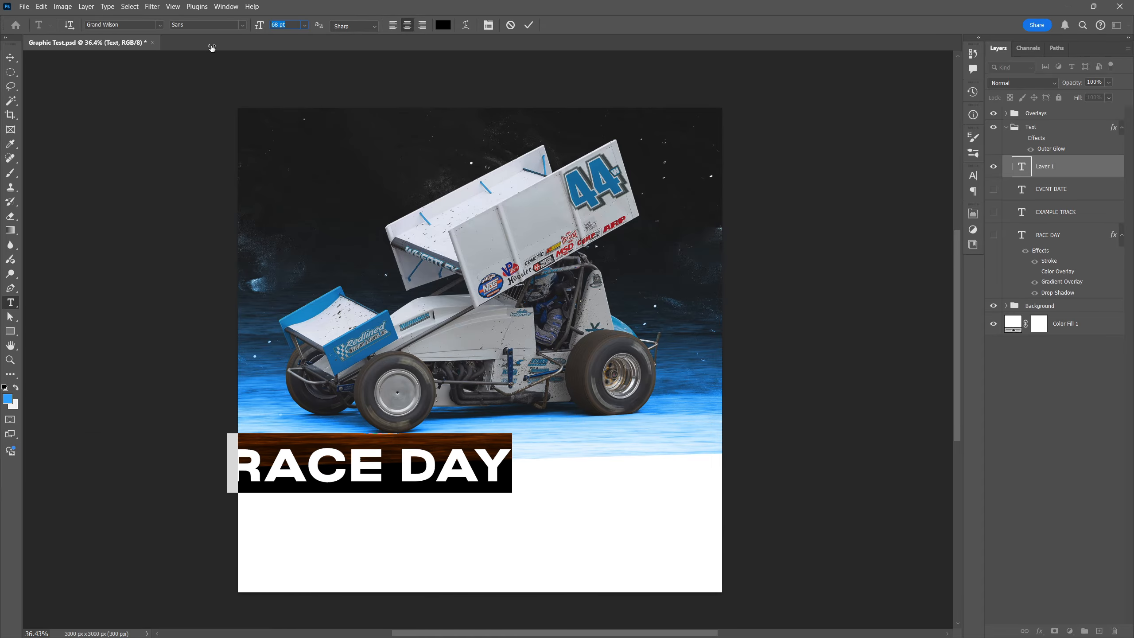
{"action": "left_click", "coordinate": [528, 25]}
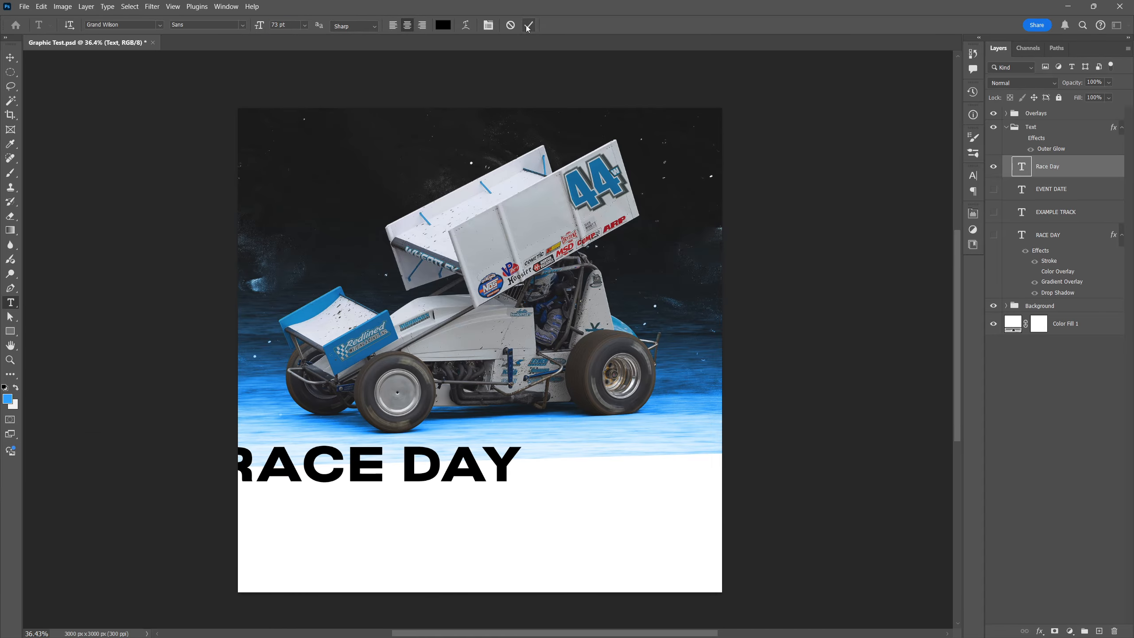
Step: Center the Race Day text below the car, enlarge it proportionally and raise it to just under the wheels
{"action": "left_click", "coordinate": [9, 57]}
{"action": "left_click_drag", "start_coordinate": [414, 475], "coordinate": [524, 497]}
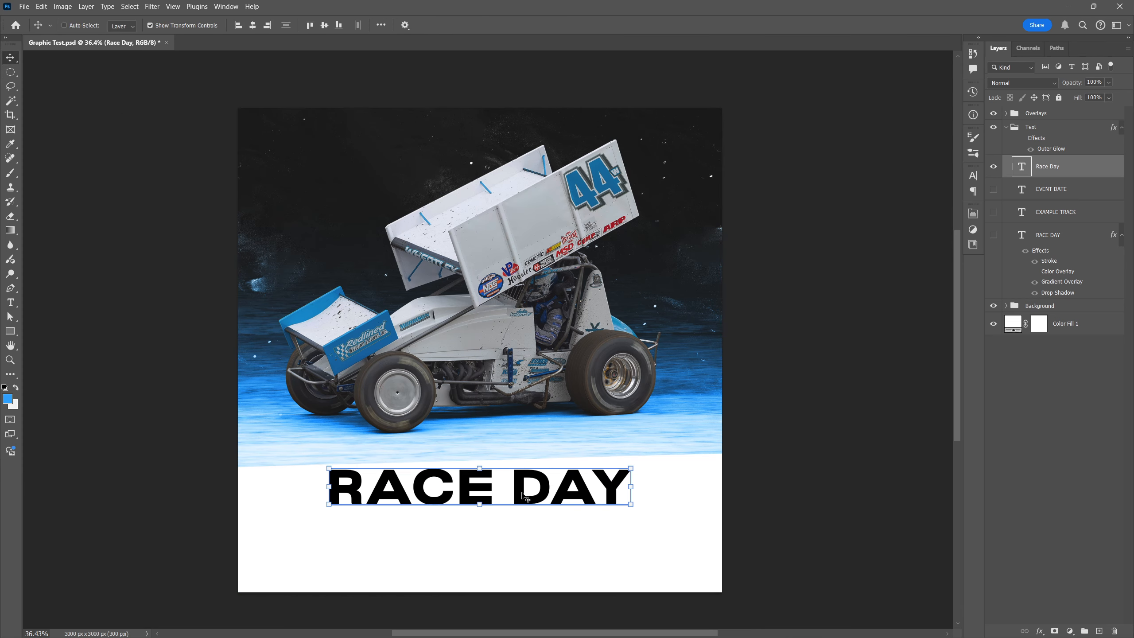
{"action": "left_click_drag", "start_coordinate": [632, 468], "coordinate": [669, 461]}
{"action": "left_click_drag", "start_coordinate": [610, 511], "coordinate": [611, 495]}
{"action": "left_click", "coordinate": [549, 25]}
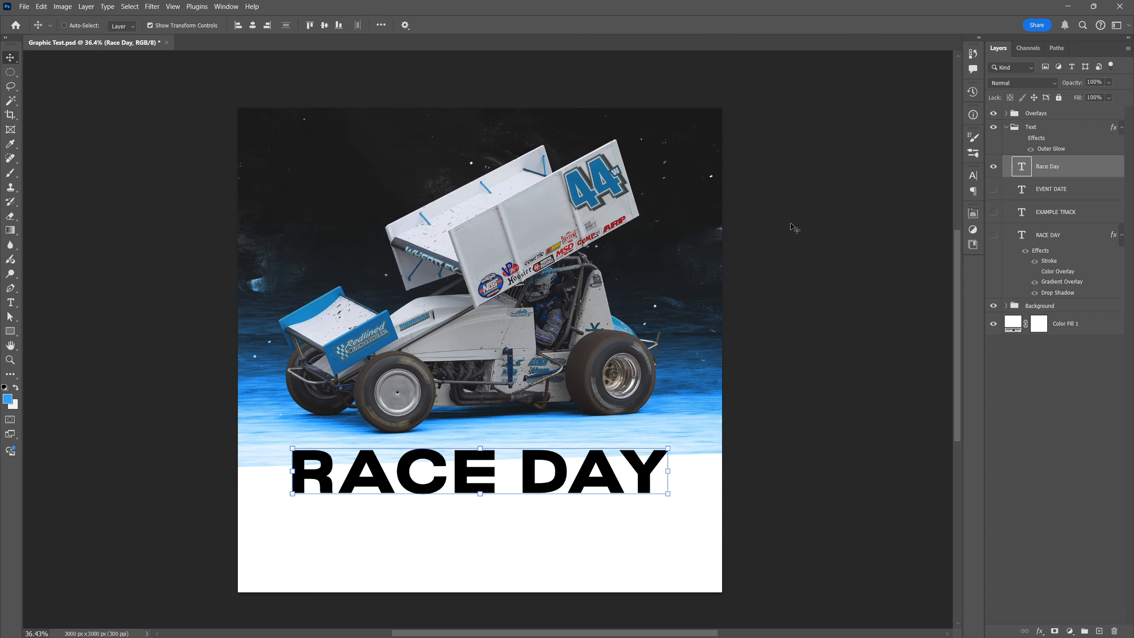
Step: Add a bright-to-dark-blue Gradient Overlay effect to the Race Day text layer
{"action": "double_click", "coordinate": [1086, 173]}
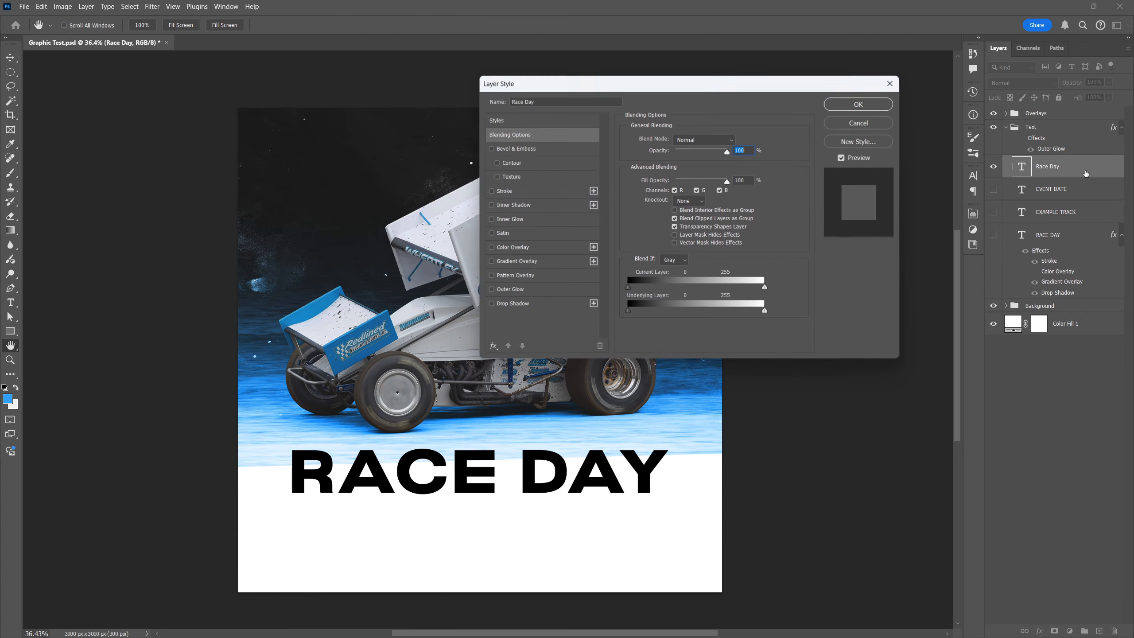
{"action": "left_click_drag", "start_coordinate": [710, 85], "coordinate": [729, 82]}
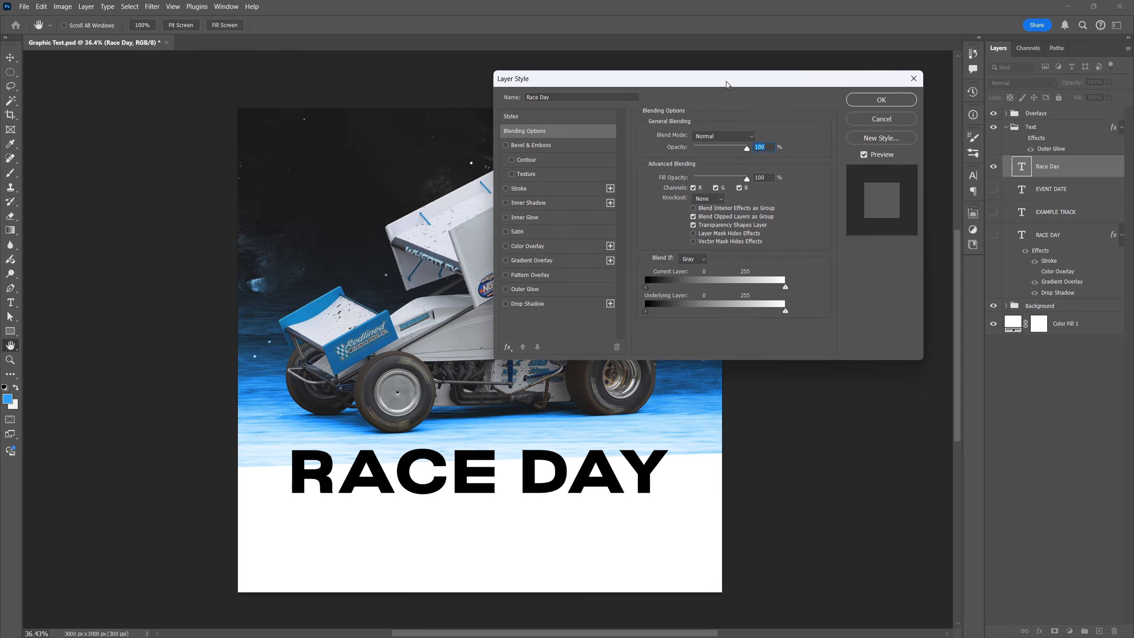
{"action": "left_click", "coordinate": [527, 260]}
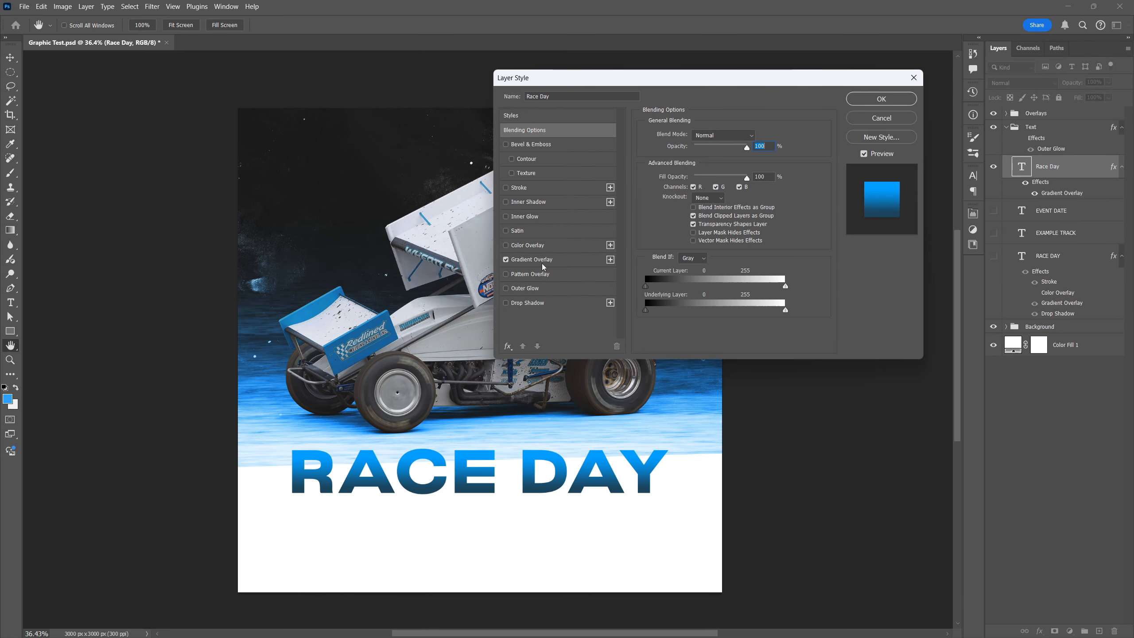
Step: Copy the hex color code of the bright blue first stop in the overlay's gradient
{"action": "left_click", "coordinate": [722, 159]}
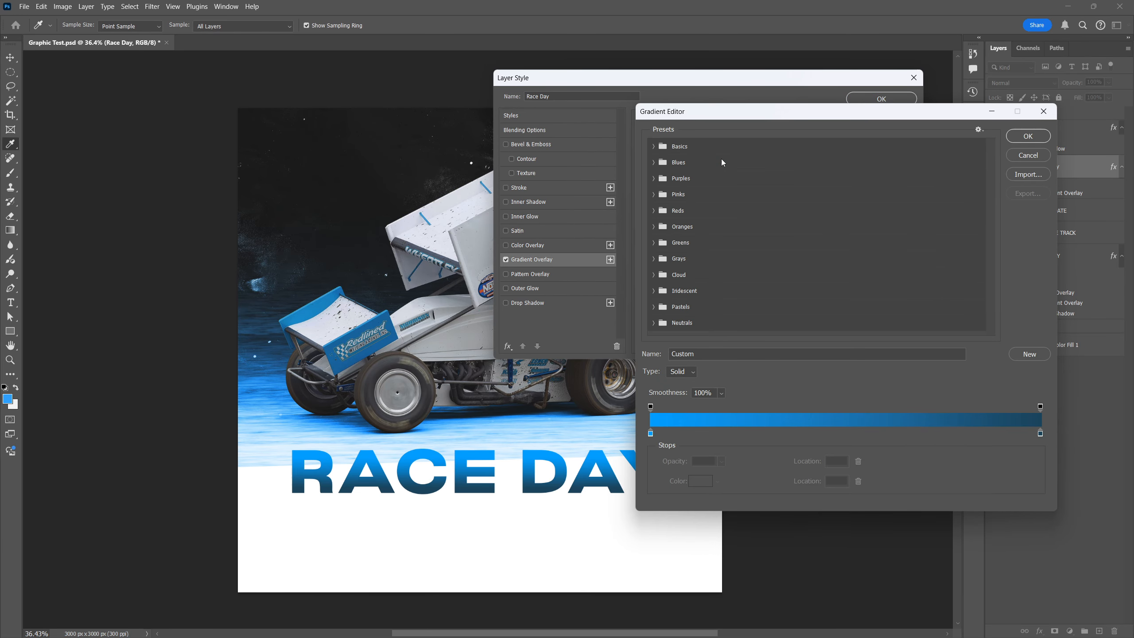
{"action": "left_click", "coordinate": [654, 146]}
{"action": "left_click", "coordinate": [654, 146]}
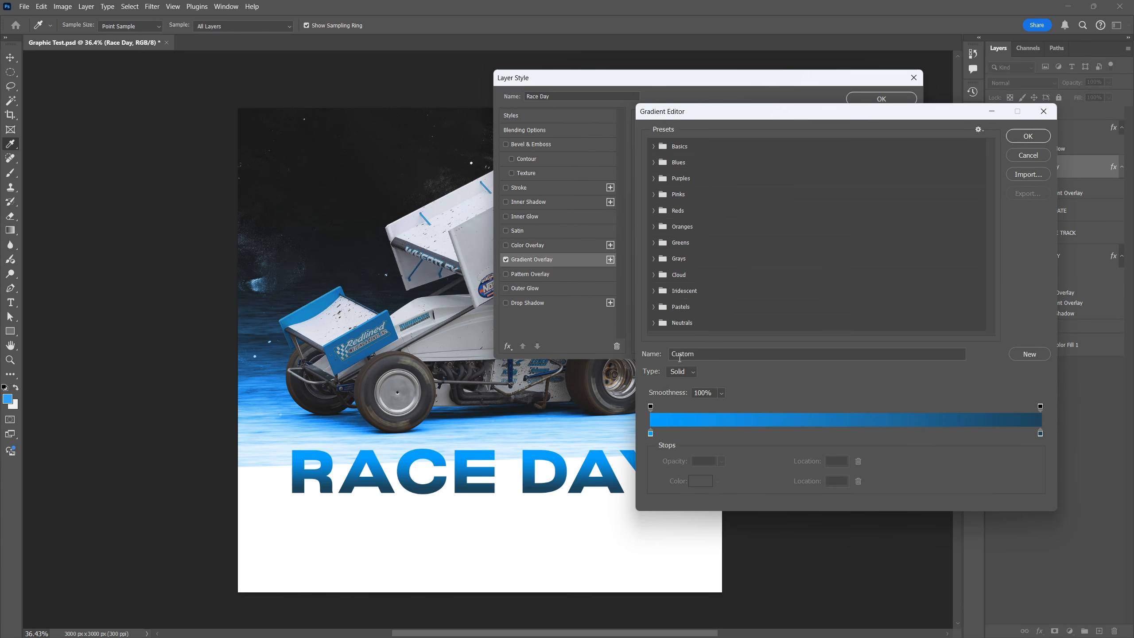
{"action": "double_click", "coordinate": [650, 434]}
{"action": "right_click", "coordinate": [813, 474]}
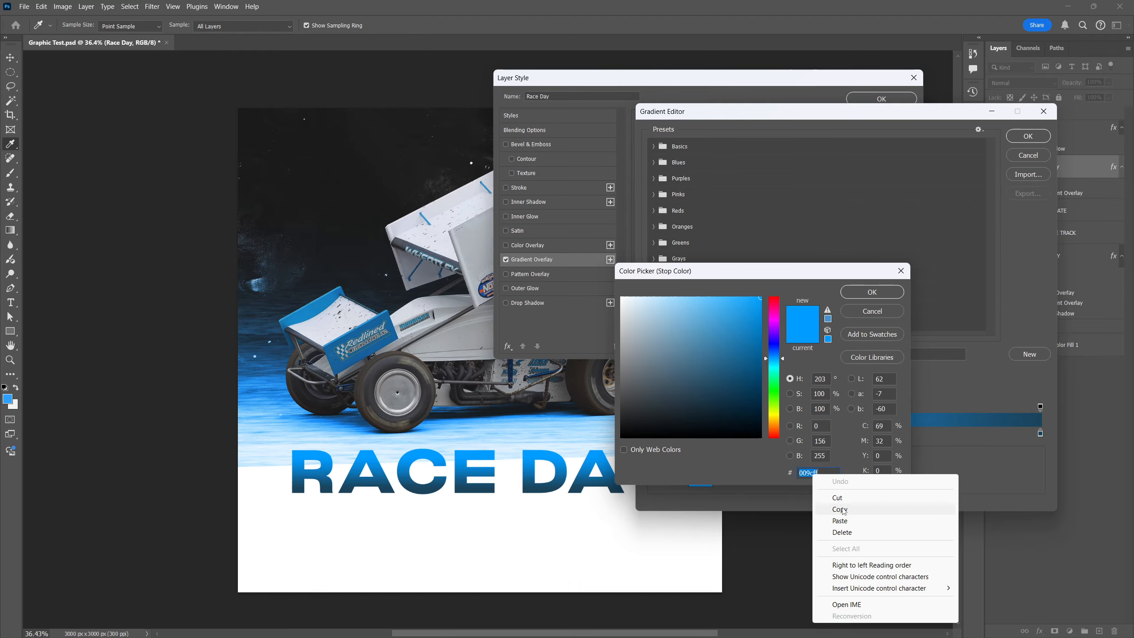
{"action": "left_click", "coordinate": [840, 510]}
{"action": "left_click", "coordinate": [886, 295]}
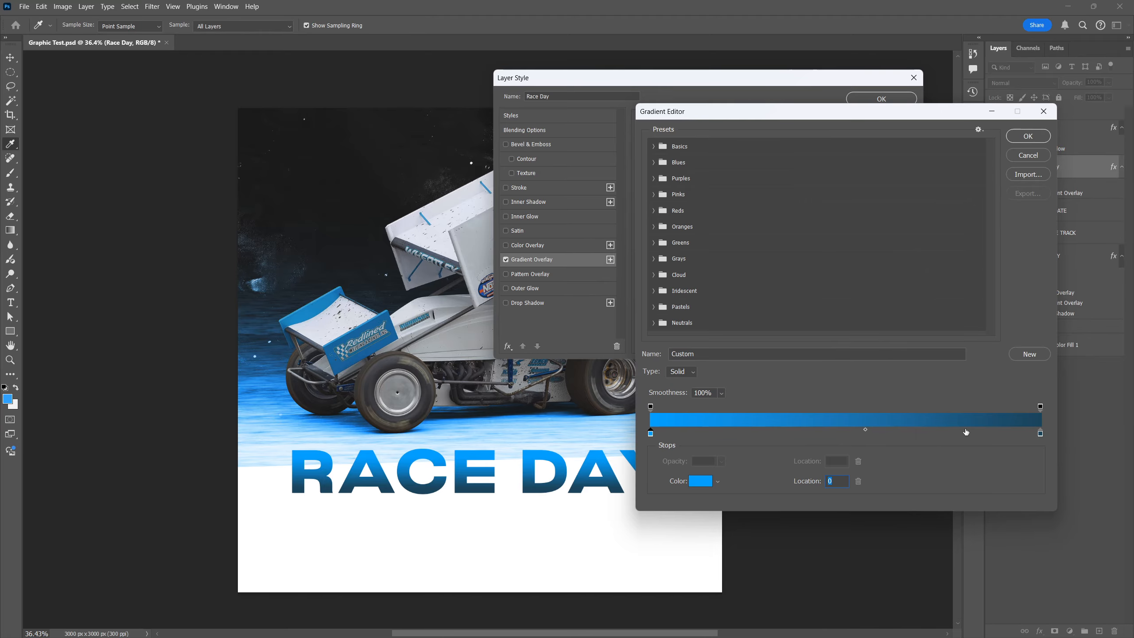
{"action": "left_click", "coordinate": [1028, 136]}
Step: Add a stroke to the Race Day text, positioned Inside and colored with the copied blue 009cff
{"action": "left_click", "coordinate": [506, 188]}
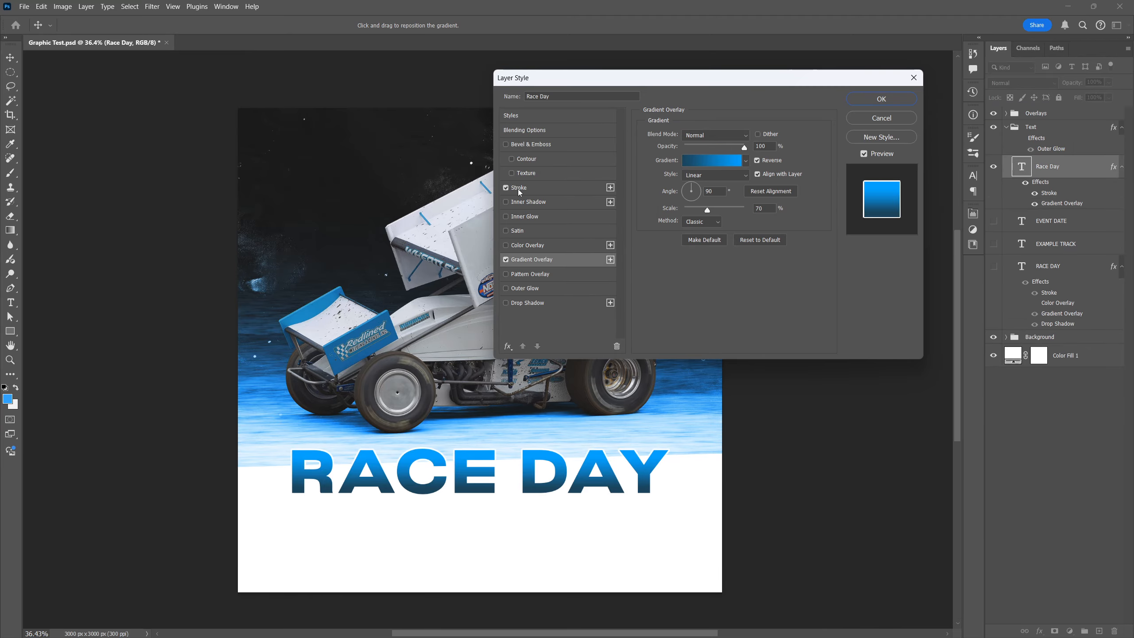
{"action": "left_click", "coordinate": [518, 189]}
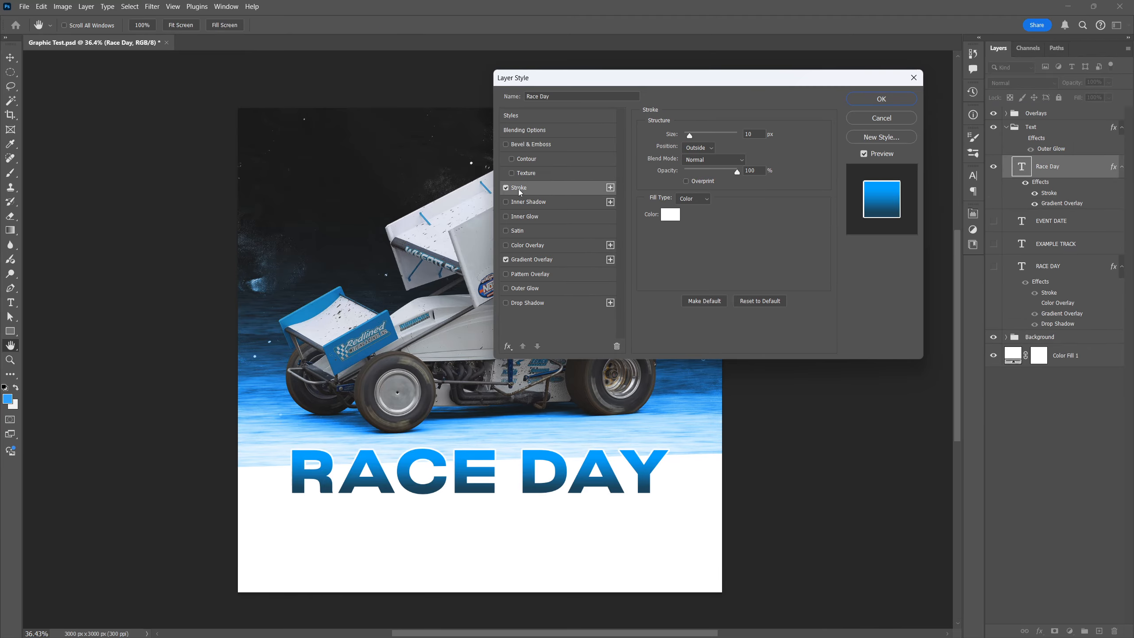
{"action": "left_click", "coordinate": [706, 147]}
{"action": "left_click", "coordinate": [704, 165]}
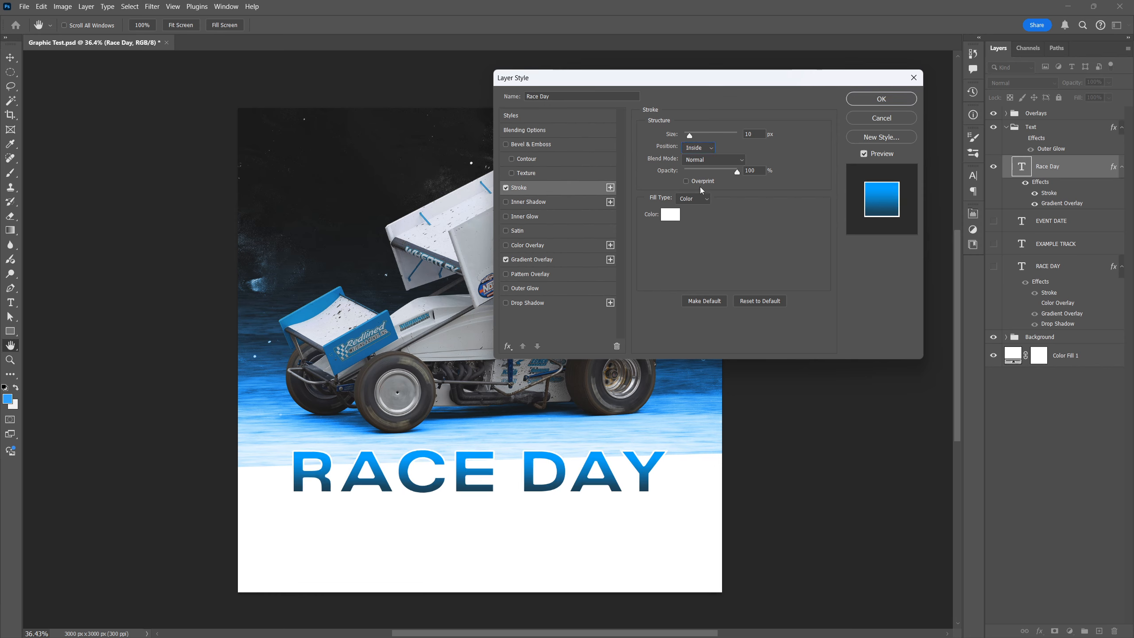
{"action": "left_click", "coordinate": [671, 215]}
{"action": "right_click", "coordinate": [816, 475]}
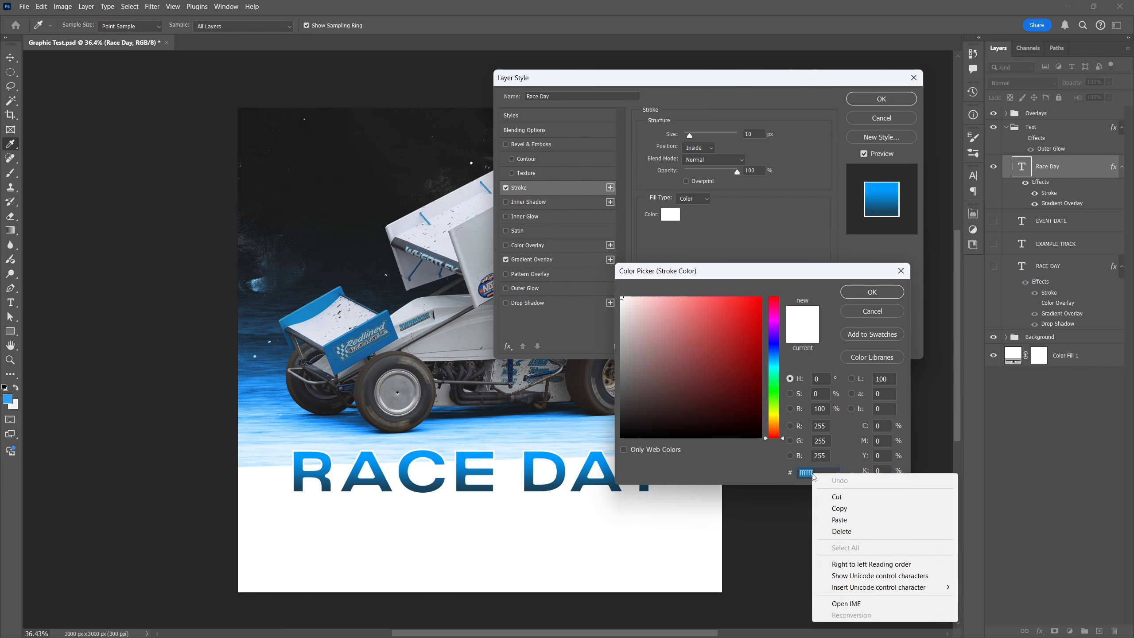
{"action": "left_click", "coordinate": [836, 520]}
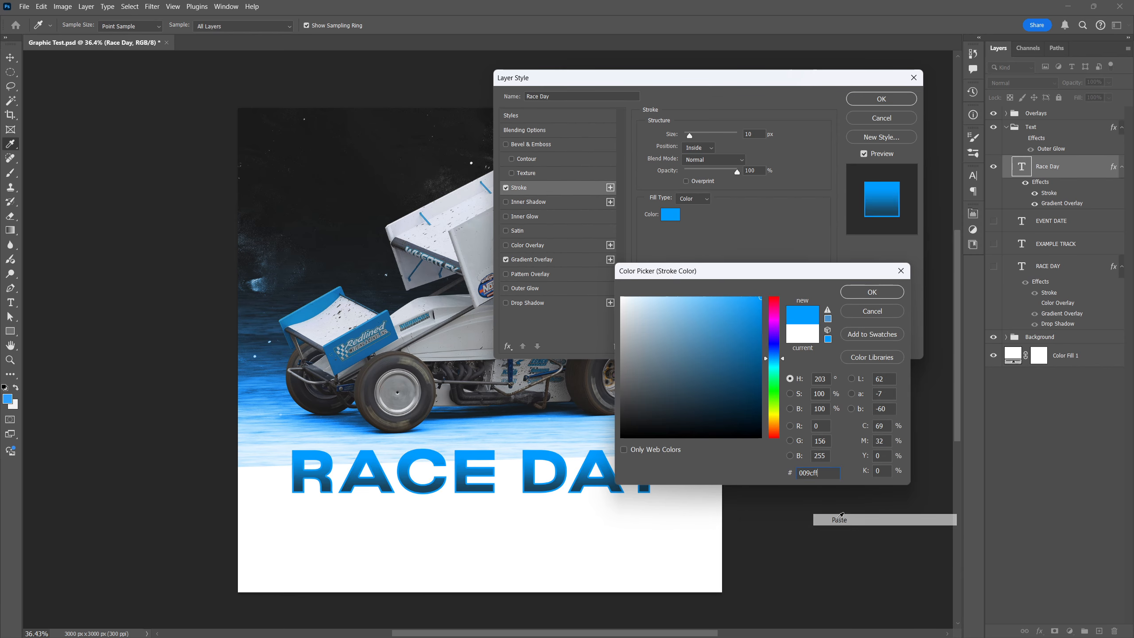
{"action": "left_click", "coordinate": [872, 293]}
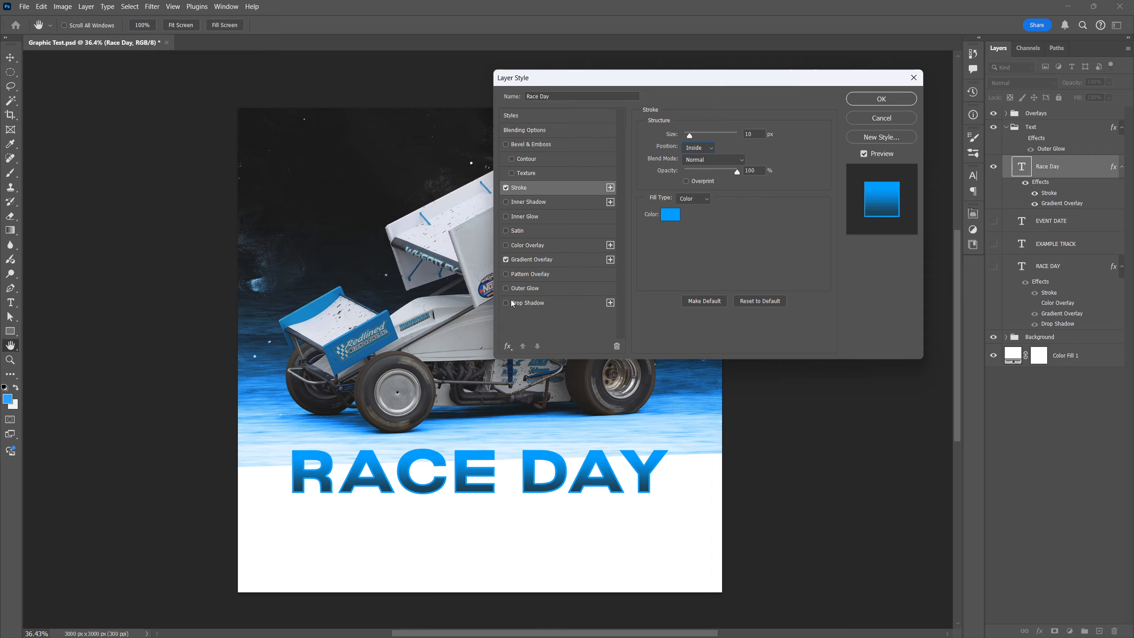
Step: Add a black drop shadow to the Race Day text with a distance of 18 px
{"action": "left_click", "coordinate": [524, 303]}
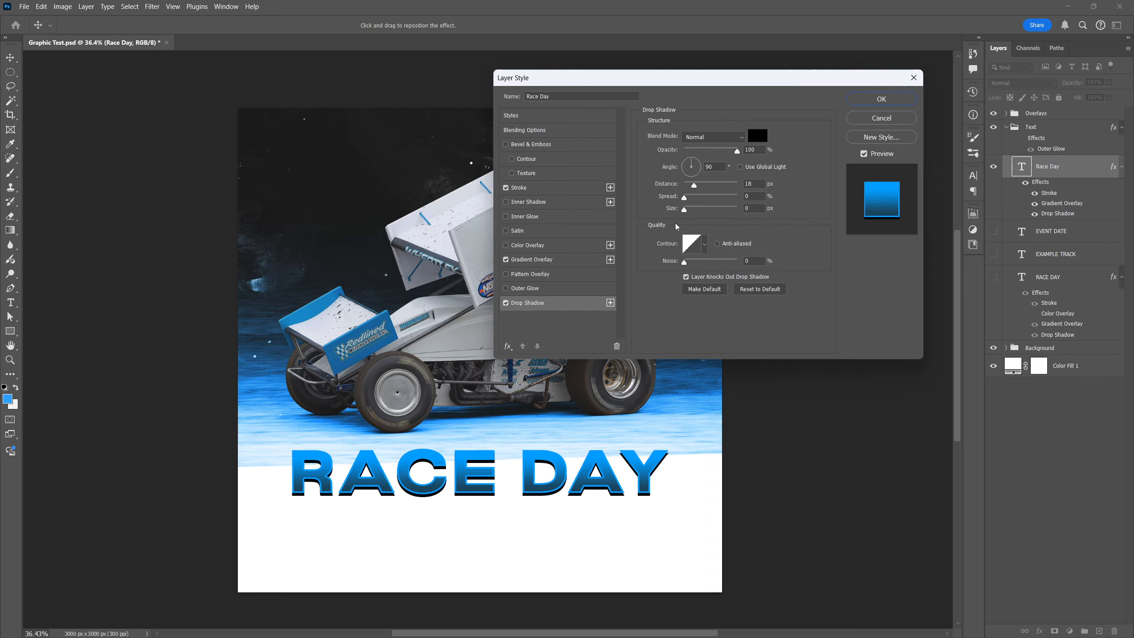
{"action": "mouse_move", "coordinate": [692, 185]}
{"action": "left_mouse_down"}
{"action": "mouse_move", "coordinate": [703, 188]}
{"action": "mouse_move", "coordinate": [696, 204]}
{"action": "left_mouse_up"}
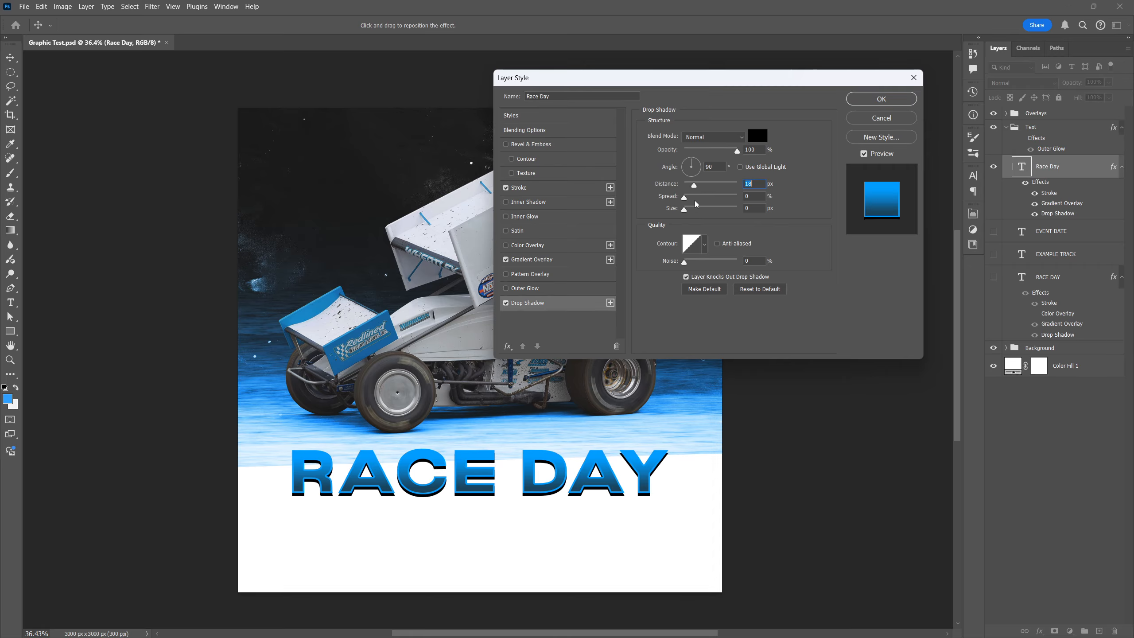